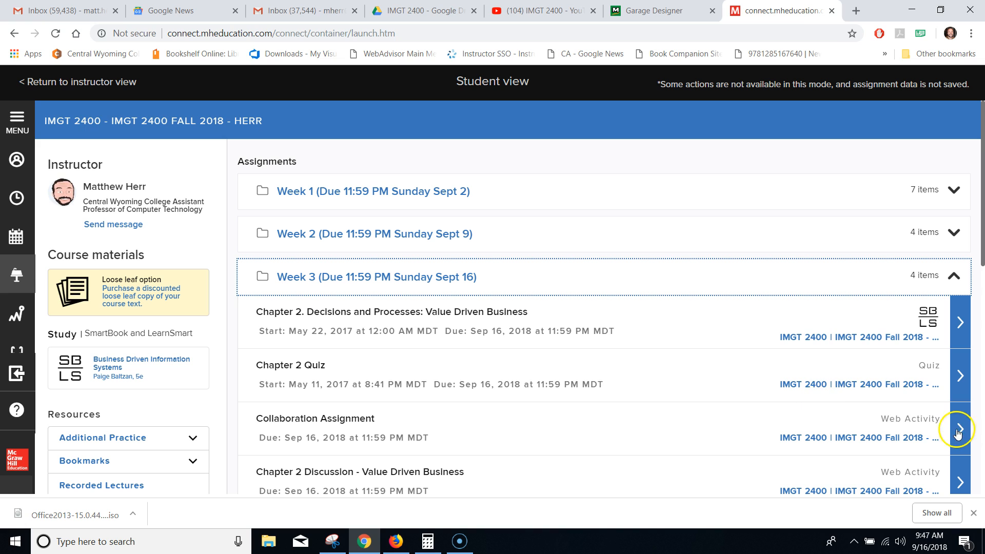
- Begin the Week 3 Collaboration Assignment in student view and open its Assignment Instructions link
left_click(959, 429)
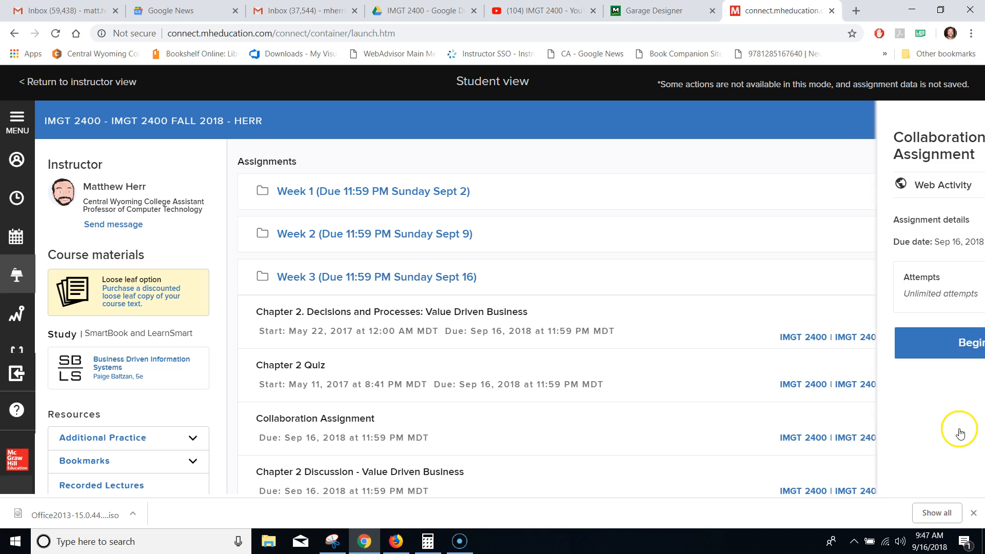
left_click(908, 341)
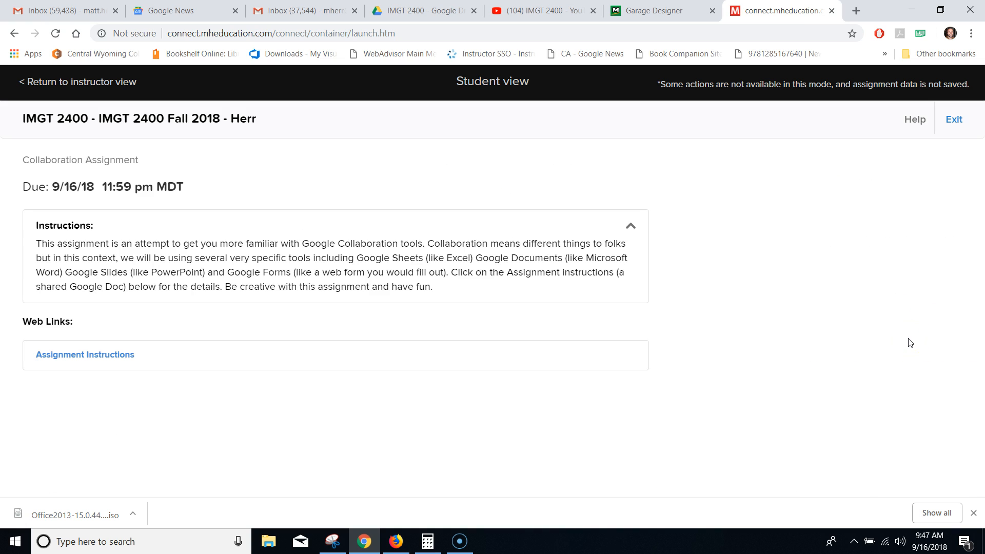
left_click(85, 358)
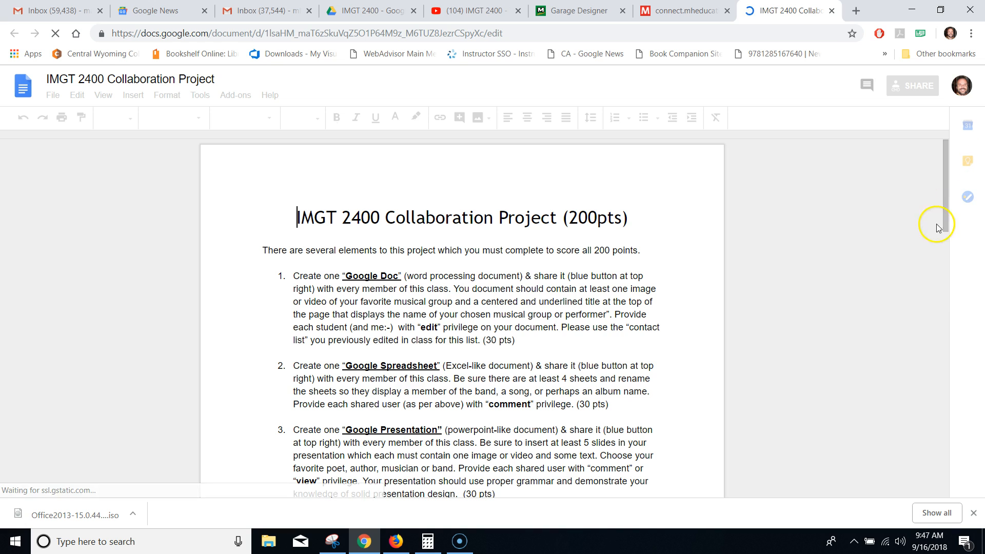
- Scroll the Collaboration Project instructions and highlight item 4 on creating a Google Form
left_click_drag(944, 209, 936, 250)
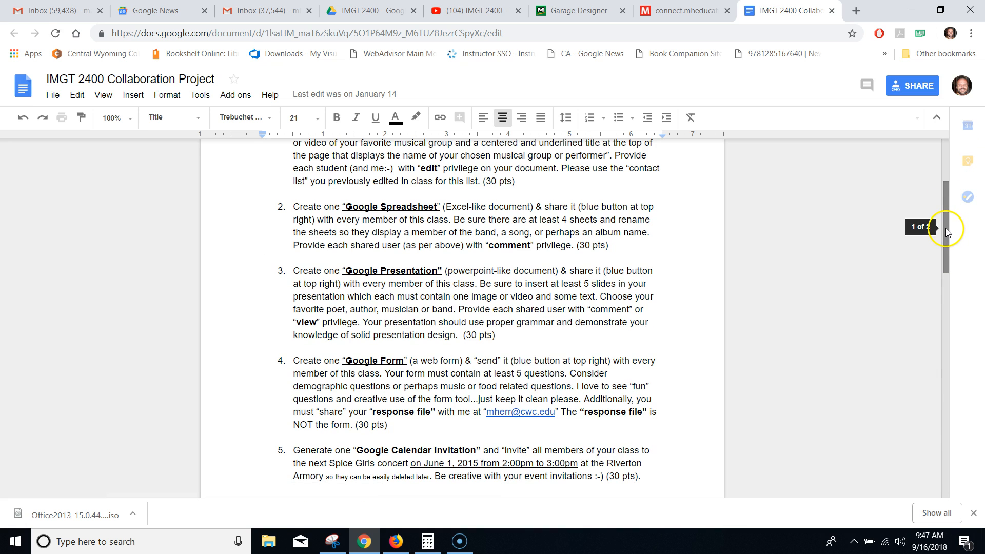
scroll(955, 299, "down", 6)
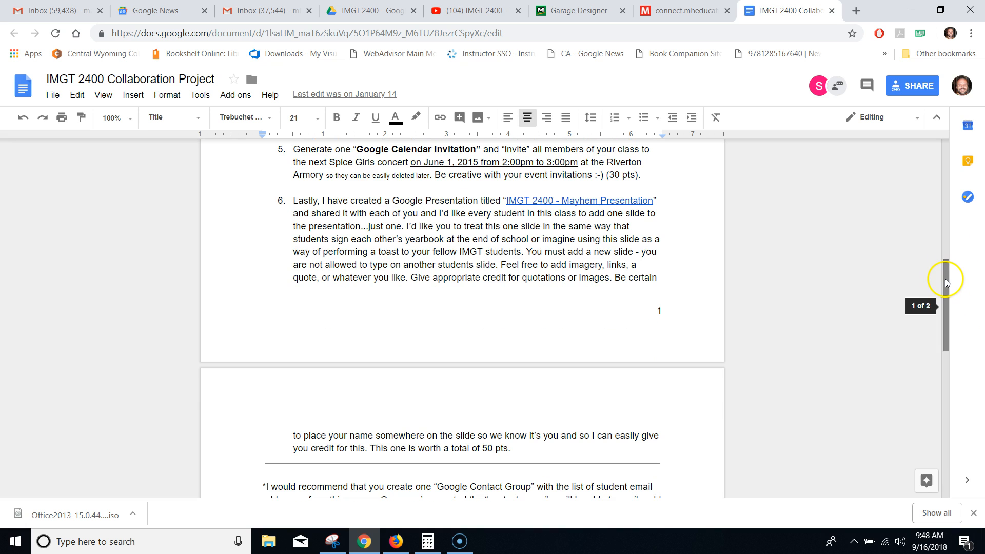
left_click_drag(946, 281, 907, 220)
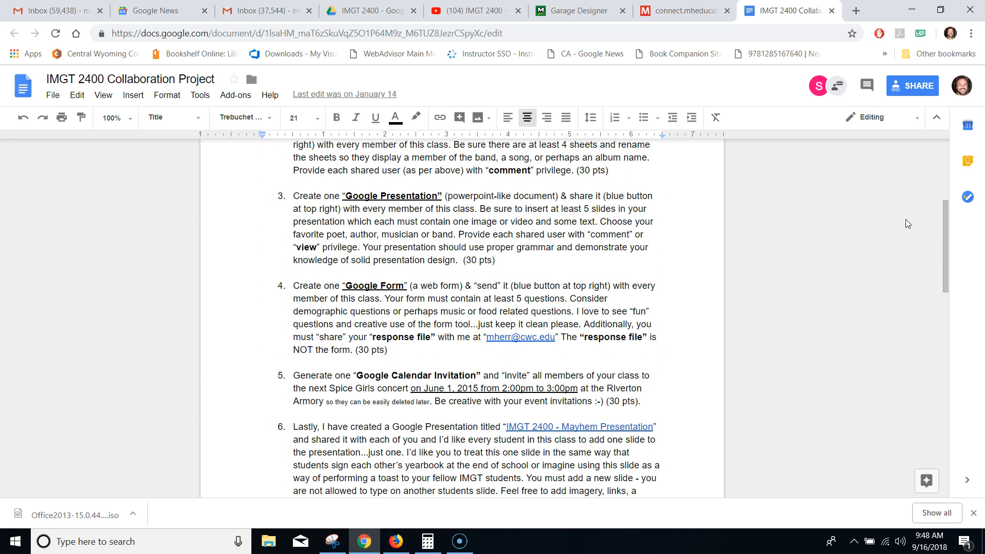
left_click_drag(389, 350, 267, 285)
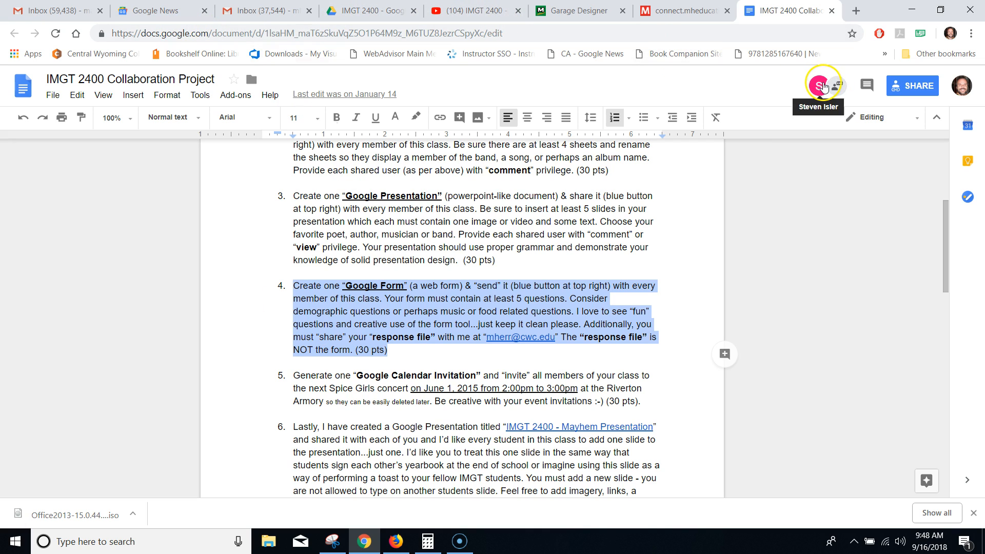
left_click(254, 10)
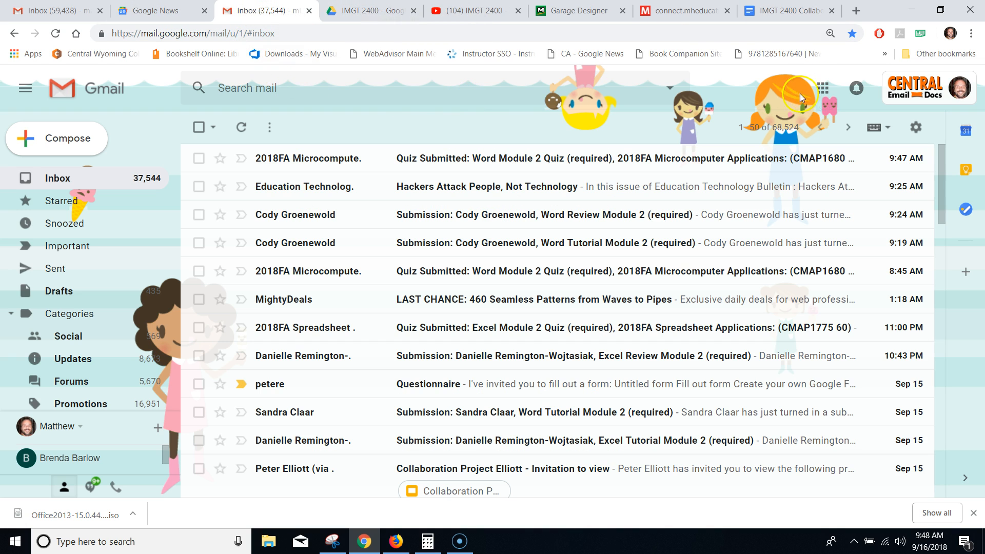
- Launch Google Drive from the Gmail Google apps grid
left_click(823, 87)
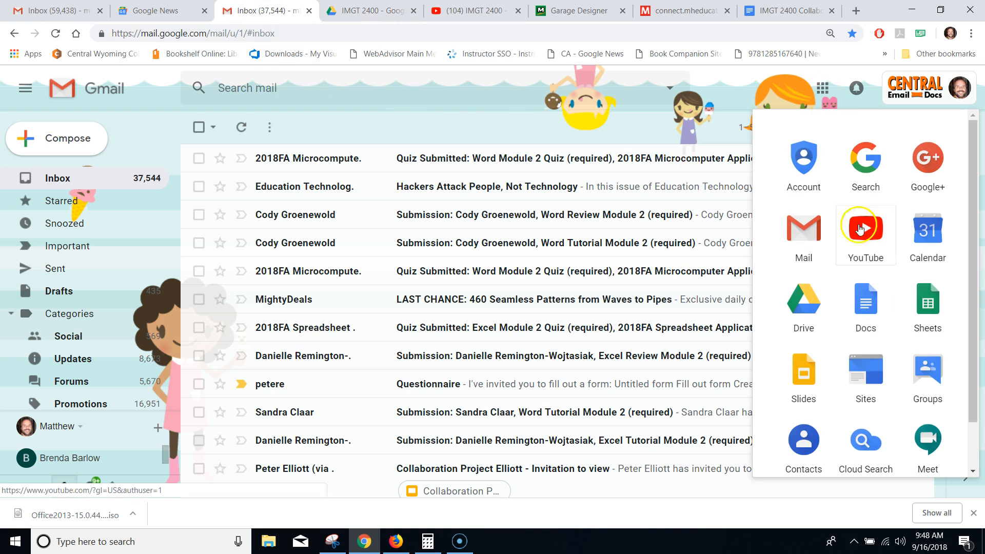
left_click(801, 302)
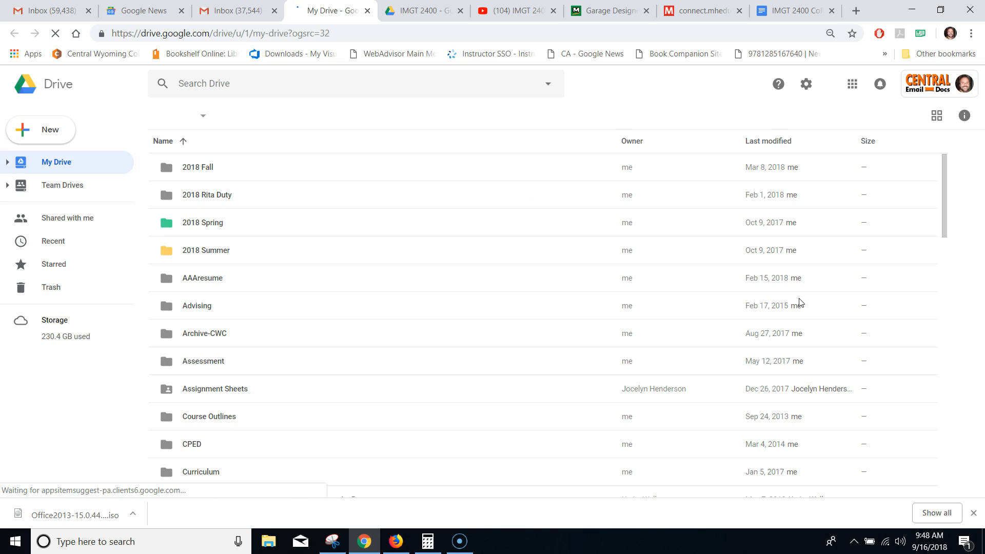
- Create a folder named 'Collaboration Project' inside 2018 Fall › IMGT 2400
double_click(174, 168)
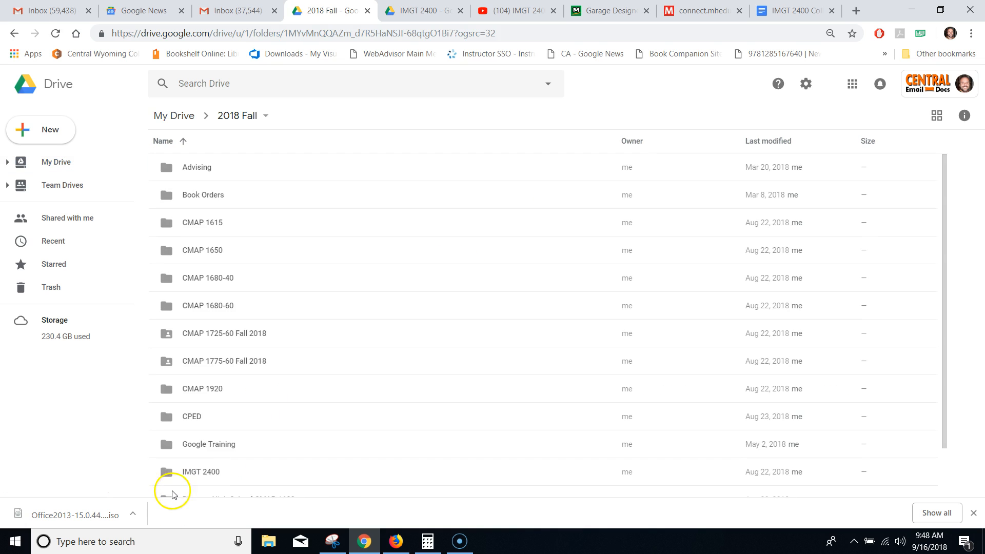
left_click(194, 477)
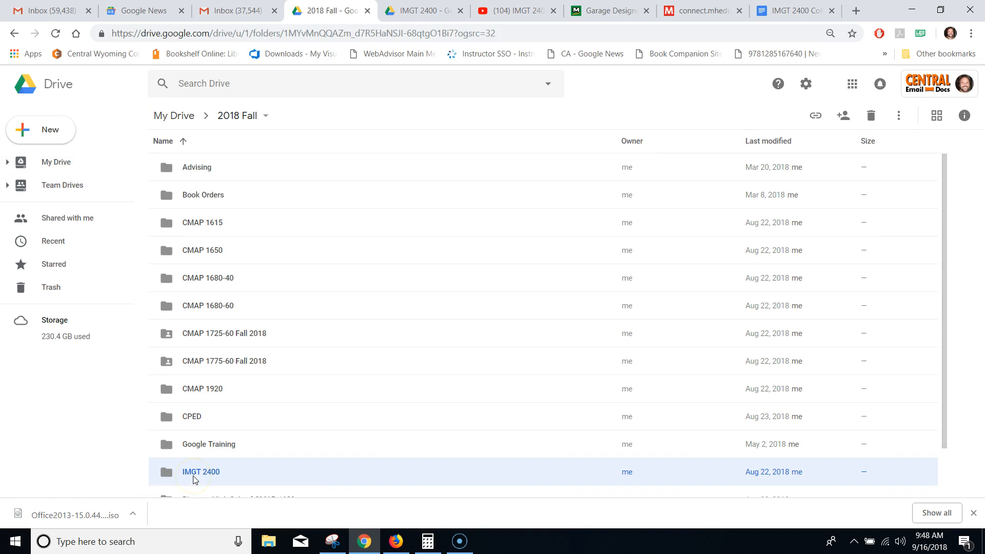
double_click(195, 477)
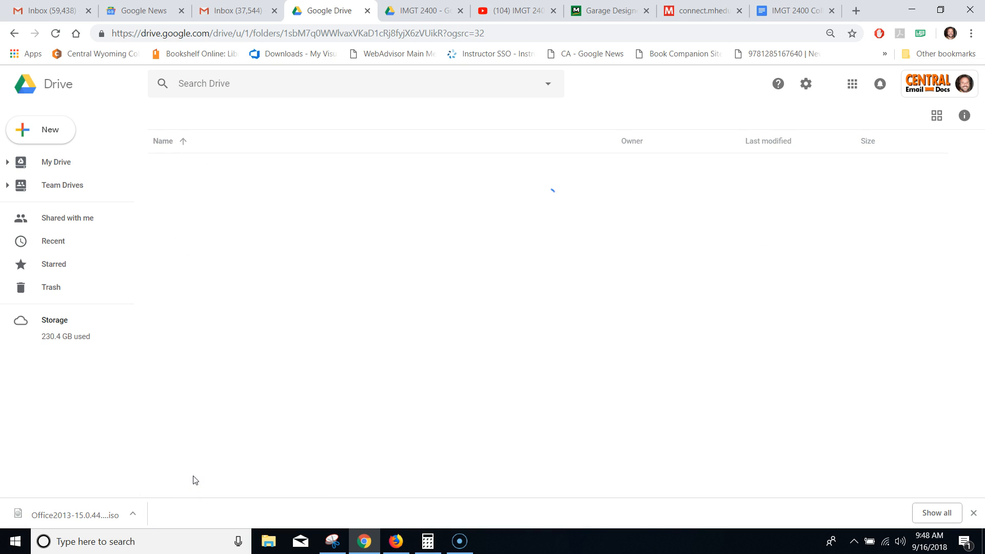
left_click(50, 138)
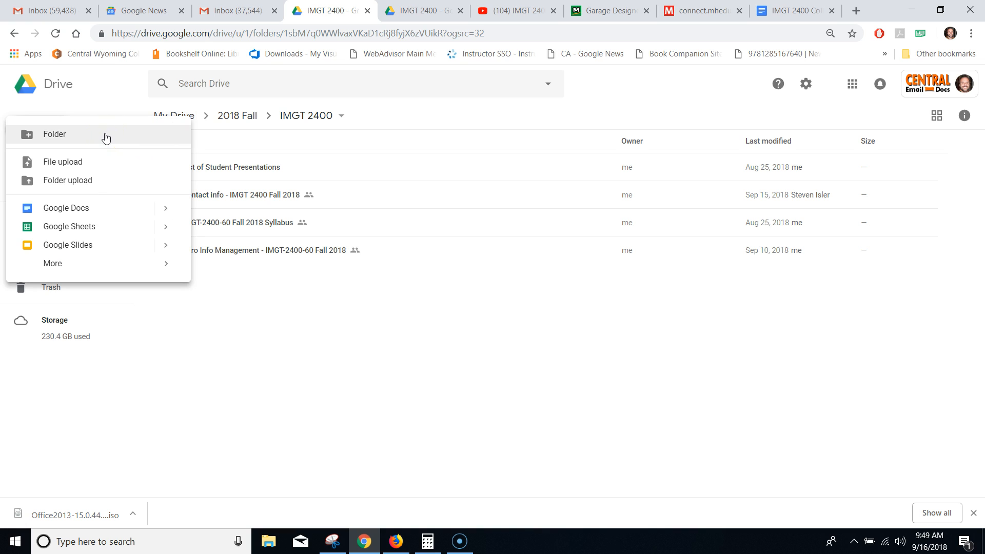
left_click(106, 137)
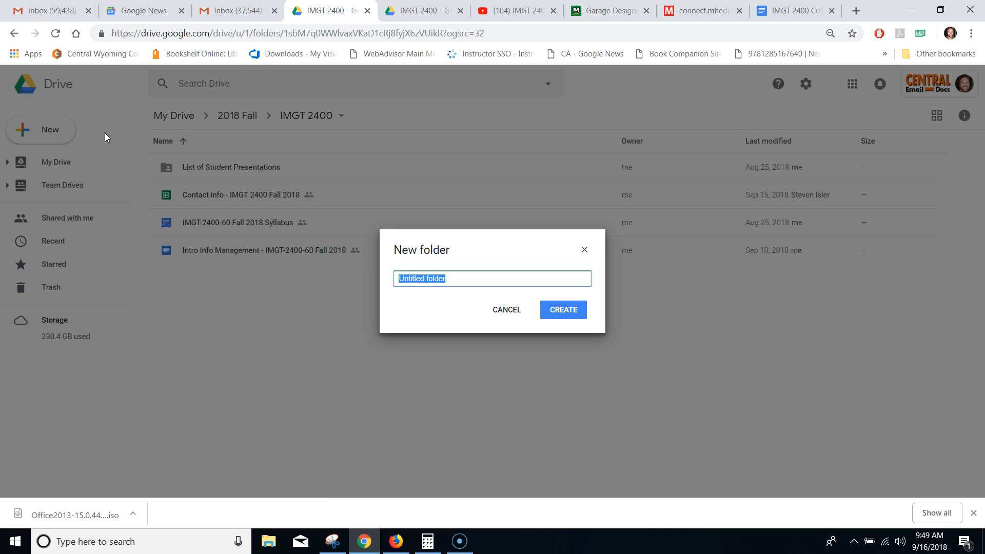
type("Collaboration Project")
left_click(561, 308)
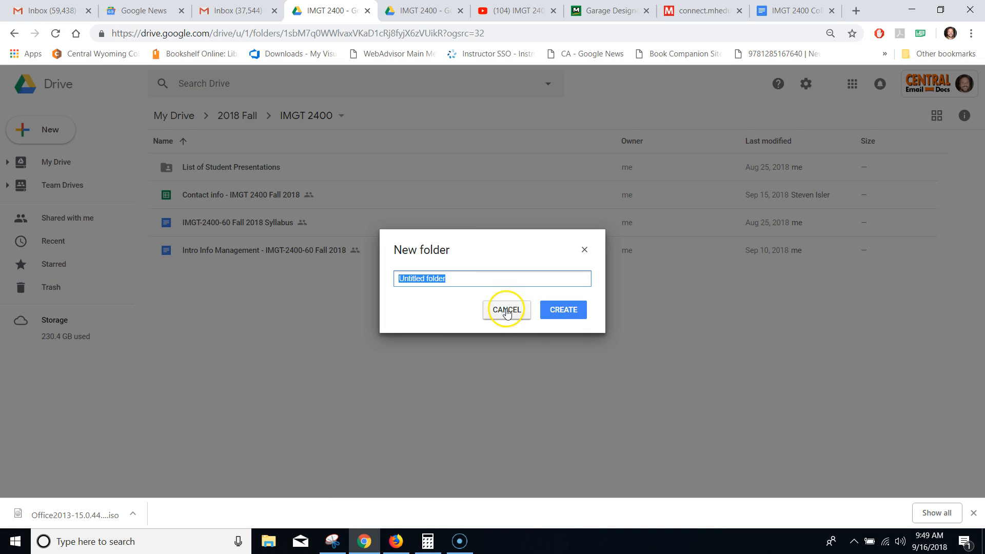
left_click(506, 293)
key("BackSpace")
type("Collaboration Project")
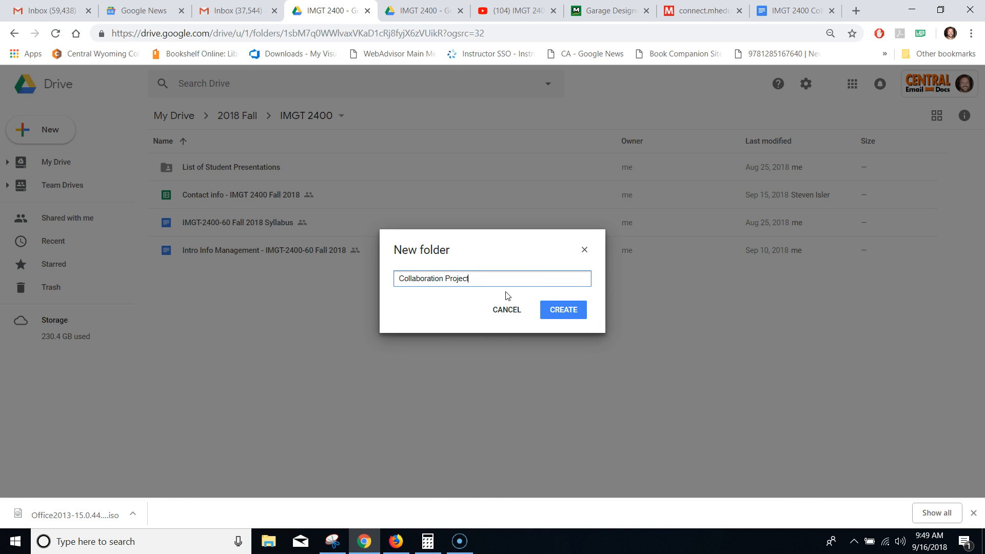
key("Return")
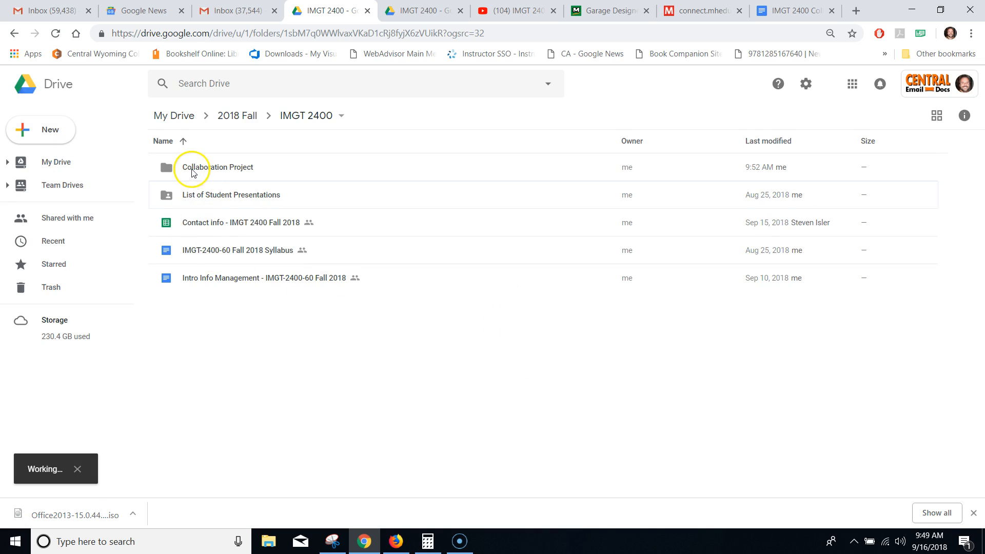
- Delete the duplicate Collaboration Project folder from IMGT 2400
double_click(192, 173)
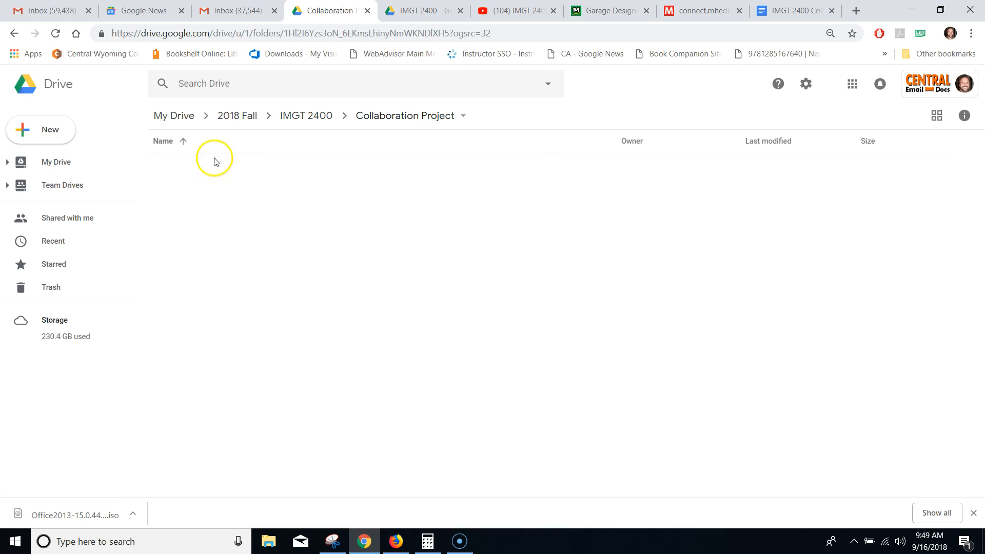
left_click(303, 117)
left_click(186, 194)
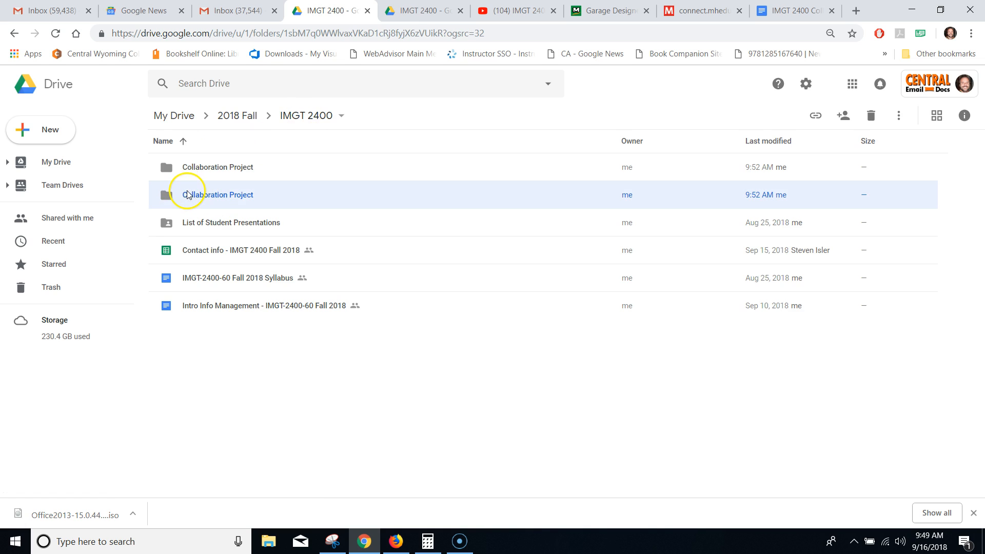
right_click(187, 195)
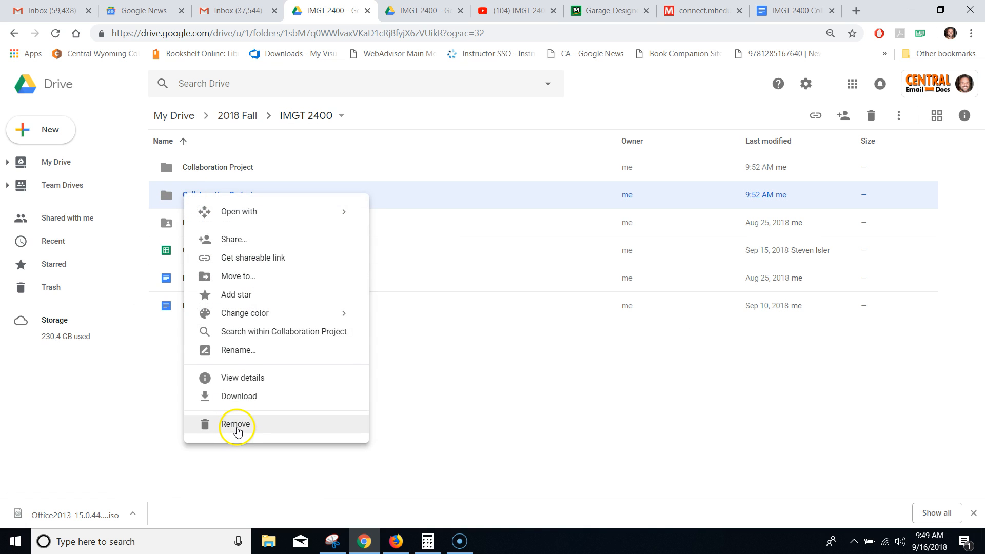
left_click(236, 424)
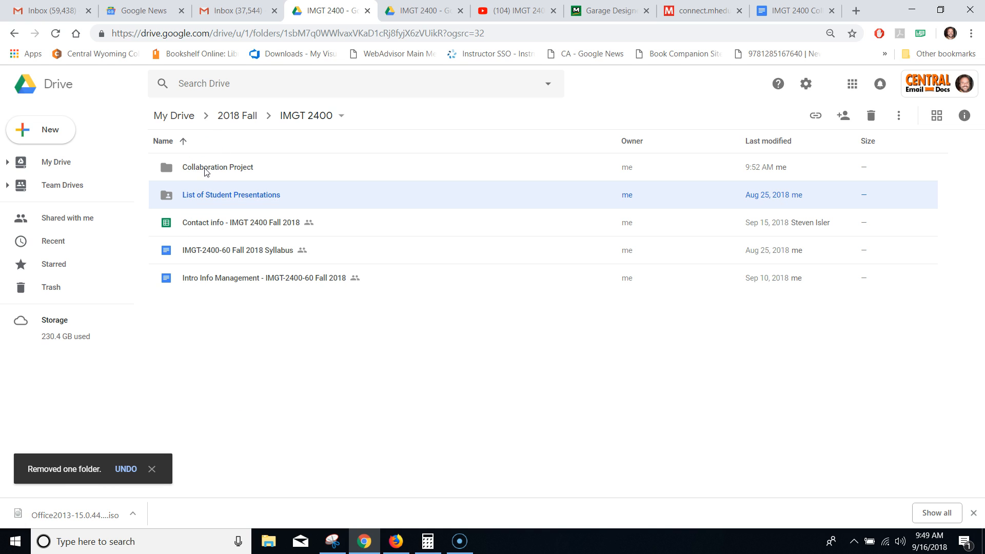
- Create a new Google Form inside the Collaboration Project folder
double_click(205, 169)
left_click(57, 131)
mouse_move(68, 268)
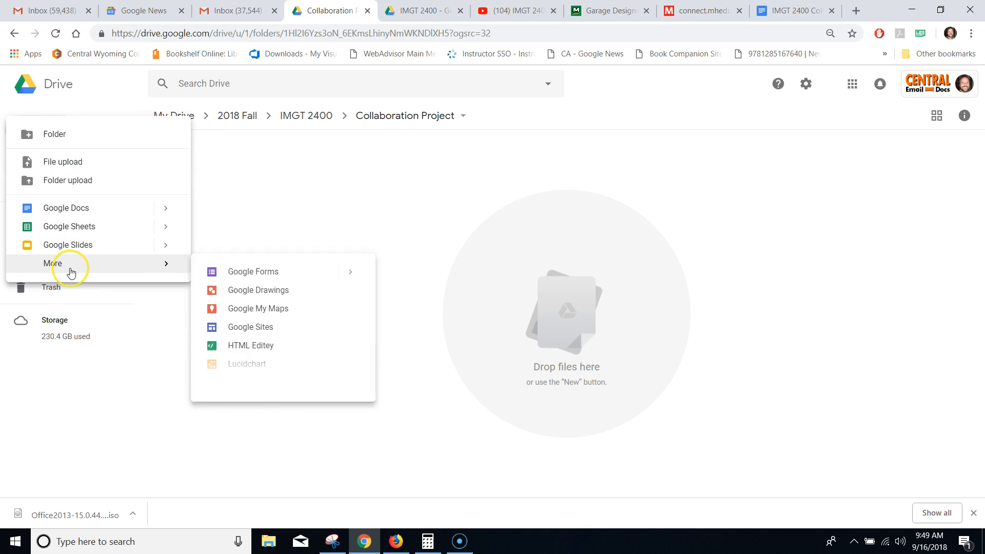
left_click(317, 272)
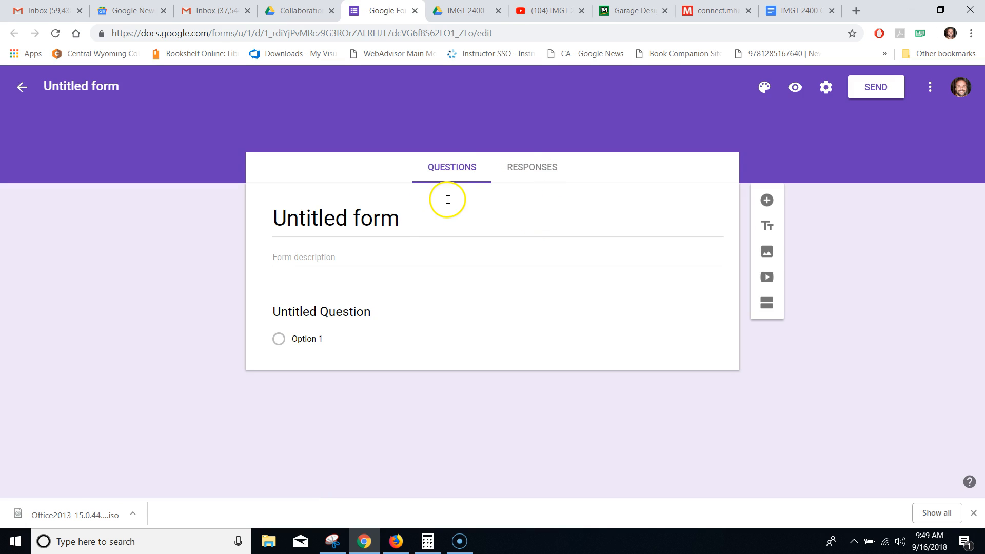
- Retitle the form 'Blahblah'
left_click(326, 234)
double_click(325, 234)
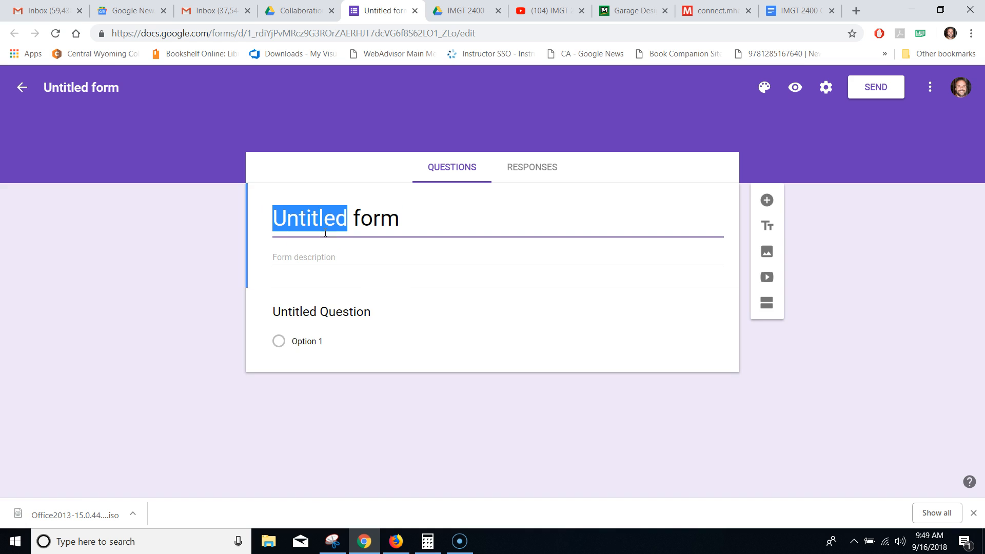
left_click_drag(414, 217, 240, 198)
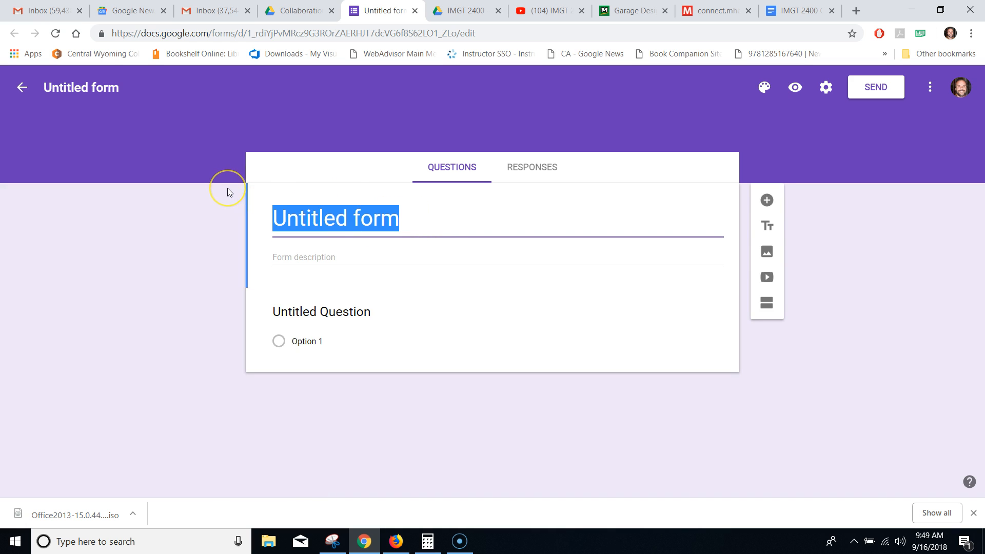
type("Blab")
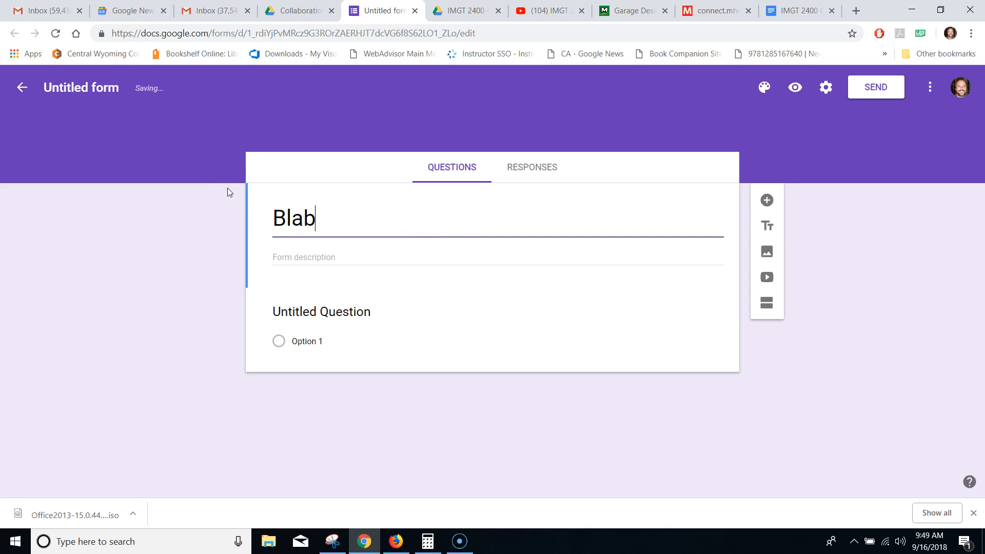
key("BackSpace")
type("hblah")
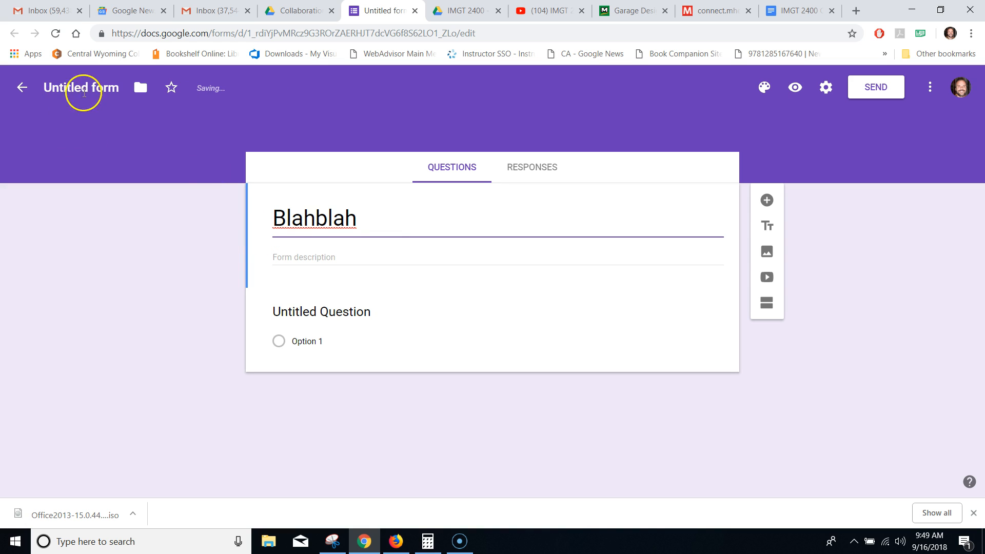
left_click(80, 91)
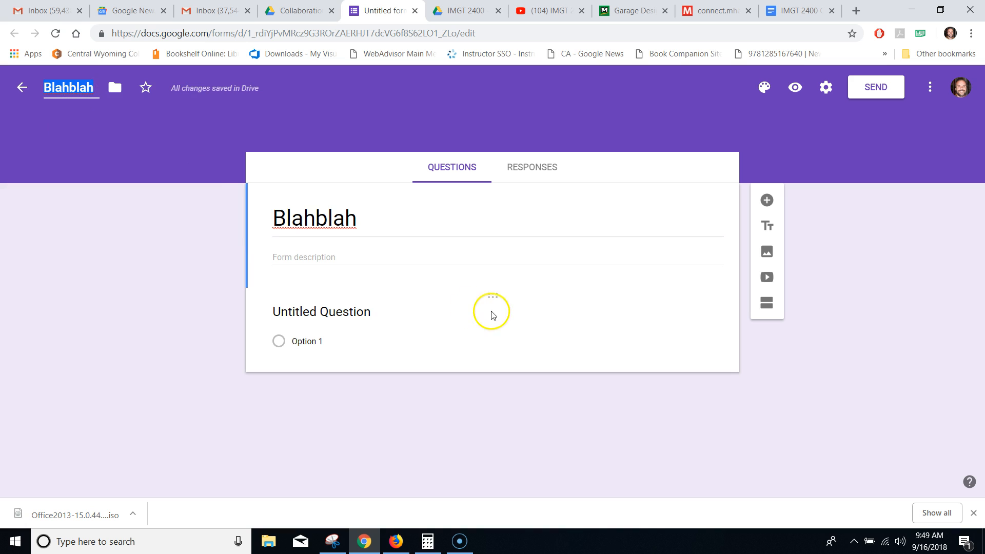
- Name the first question 'First question' and make it a Checkboxes question
left_click(340, 312)
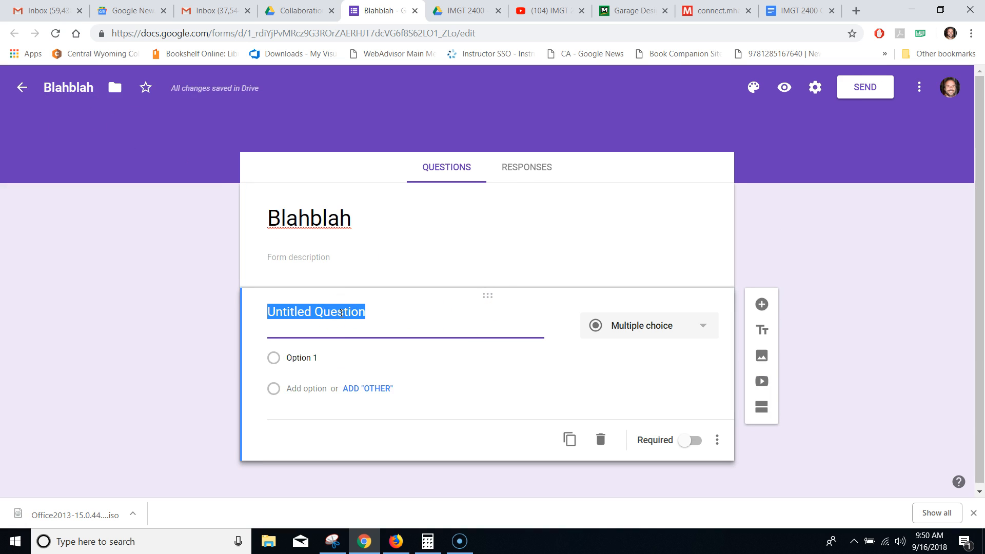
type("First")
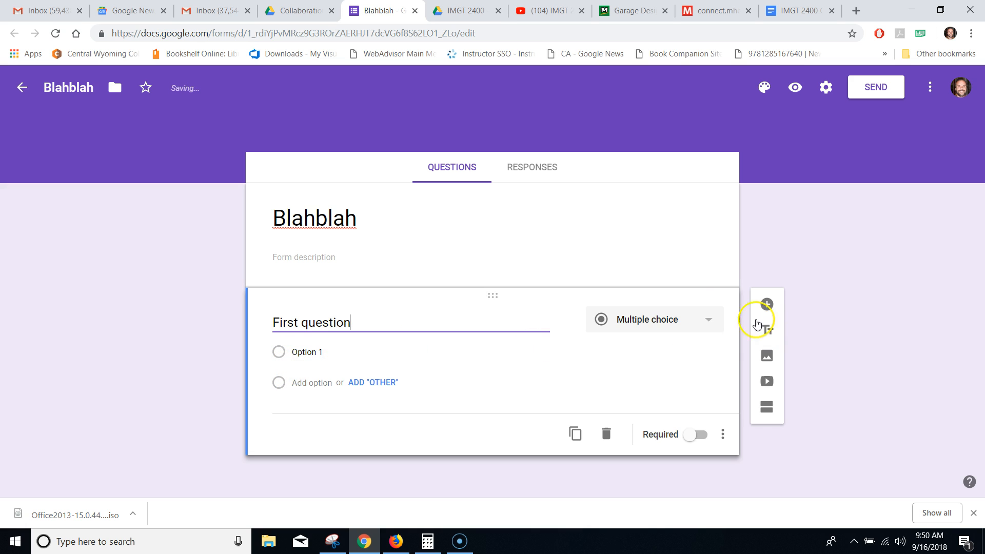
left_click(720, 333)
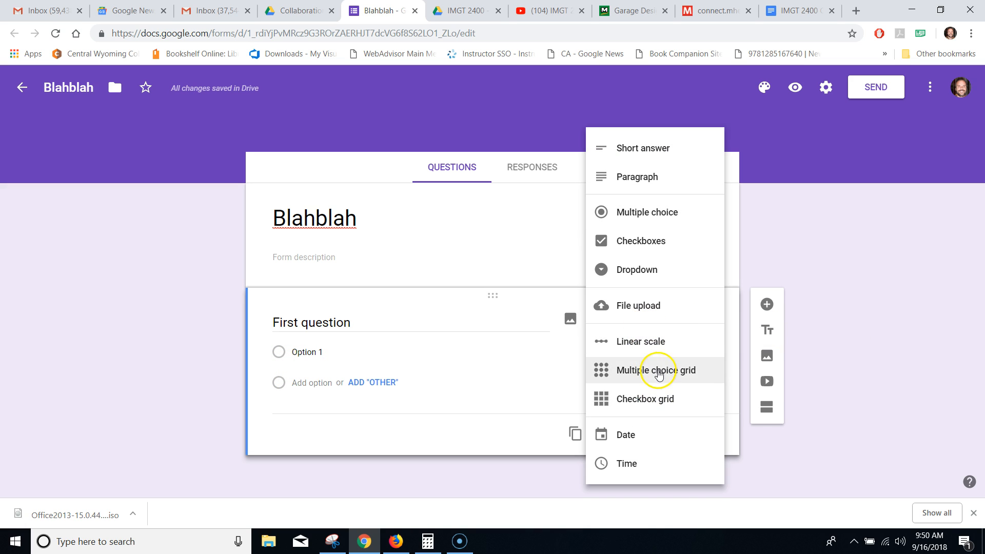
left_click(638, 246)
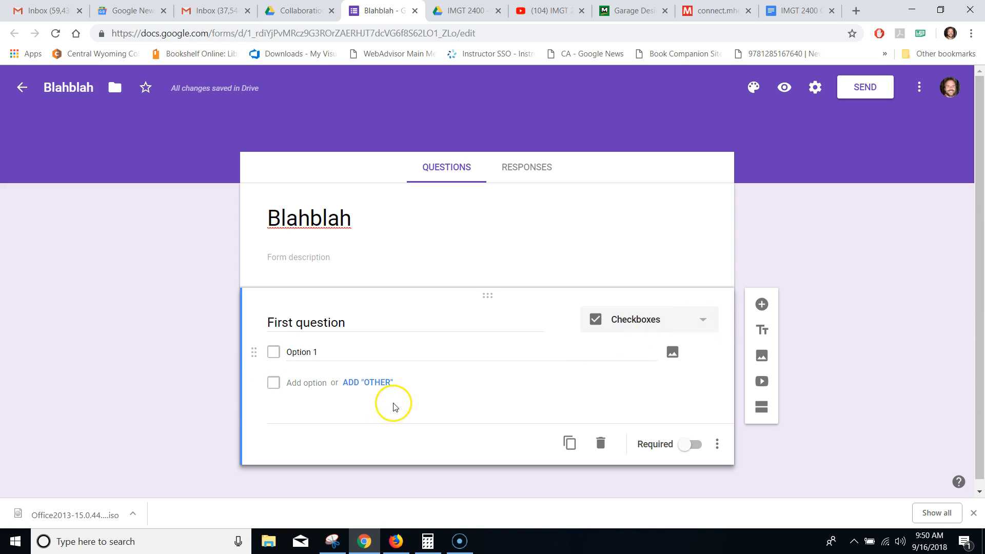
- Give the question the choices blue, Green and an Other option
left_click(368, 383)
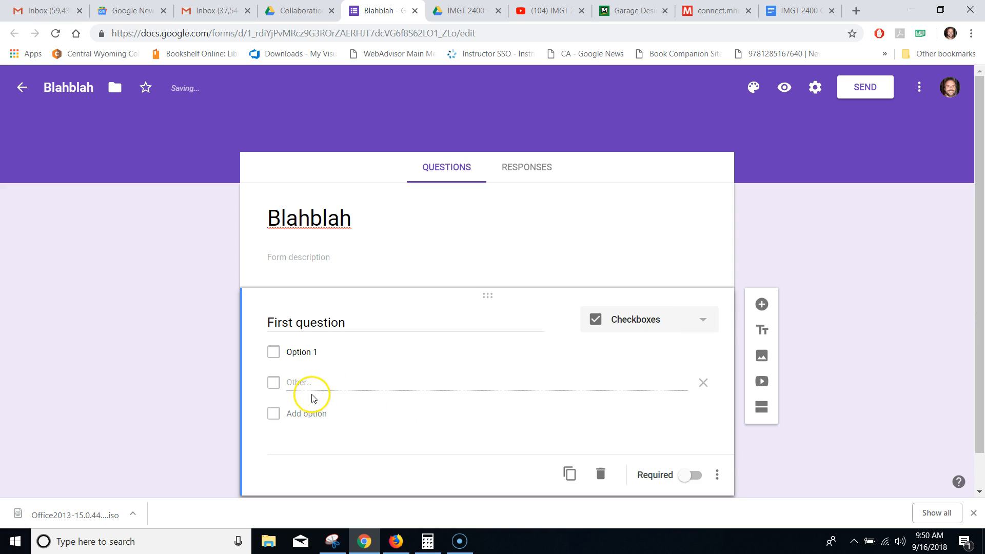
left_click_drag(288, 351, 334, 353)
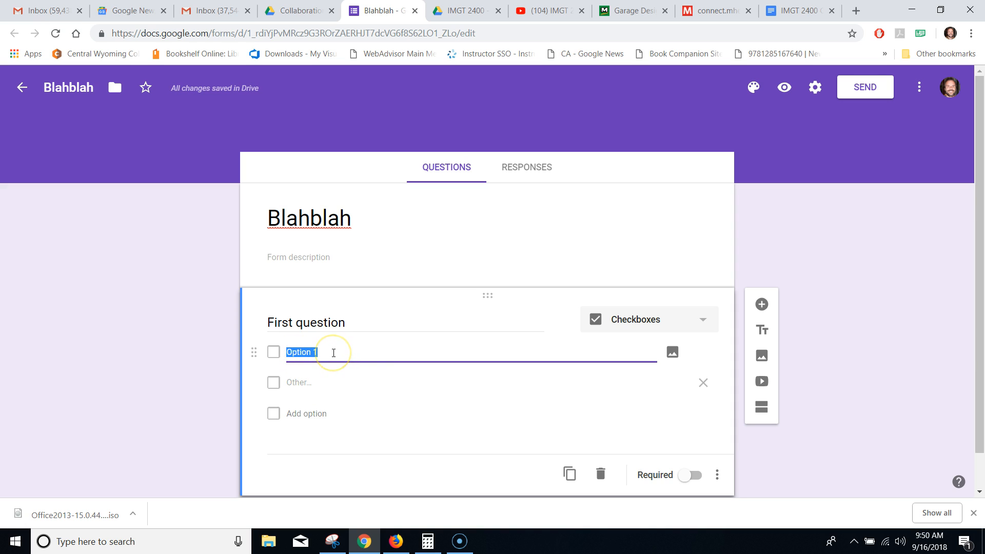
left_click(312, 383)
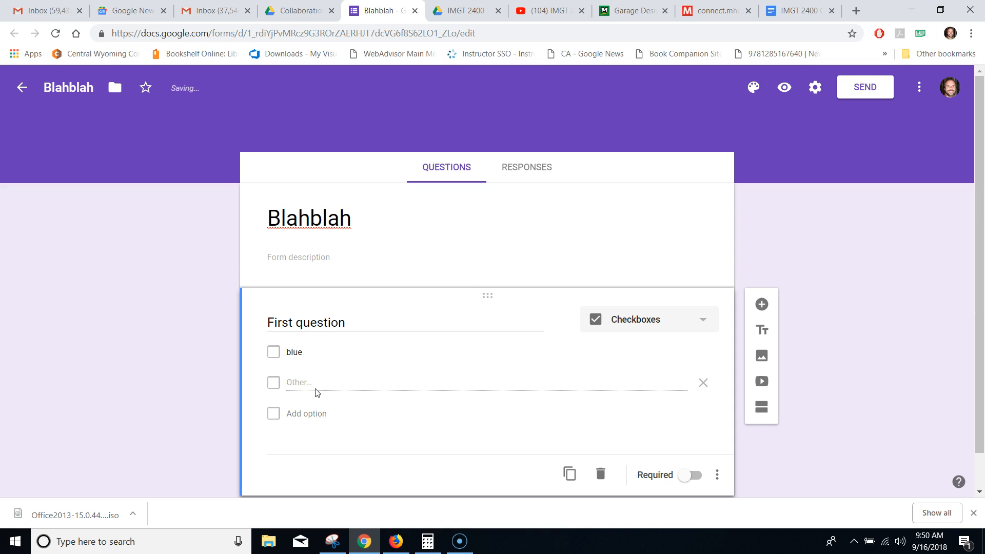
left_click(311, 415)
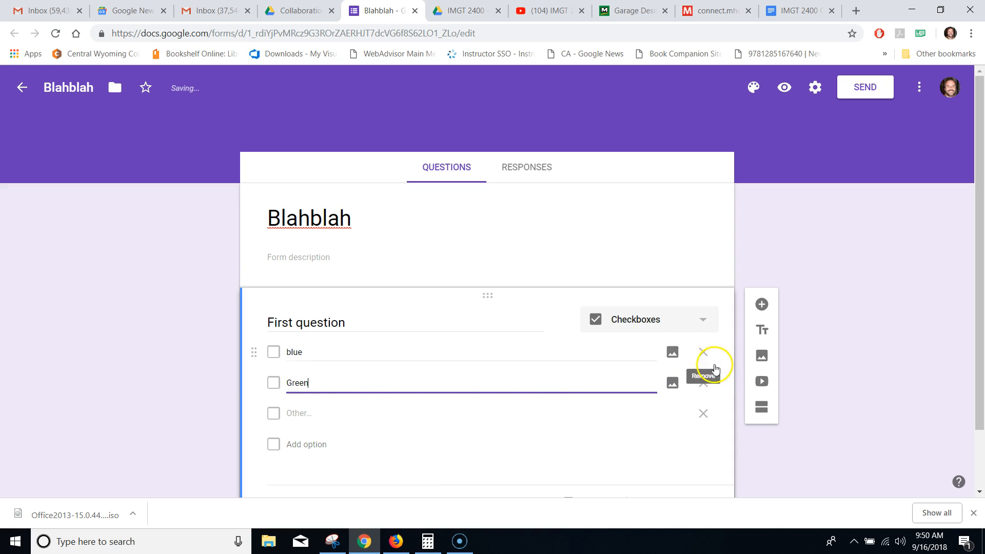
left_click(702, 321)
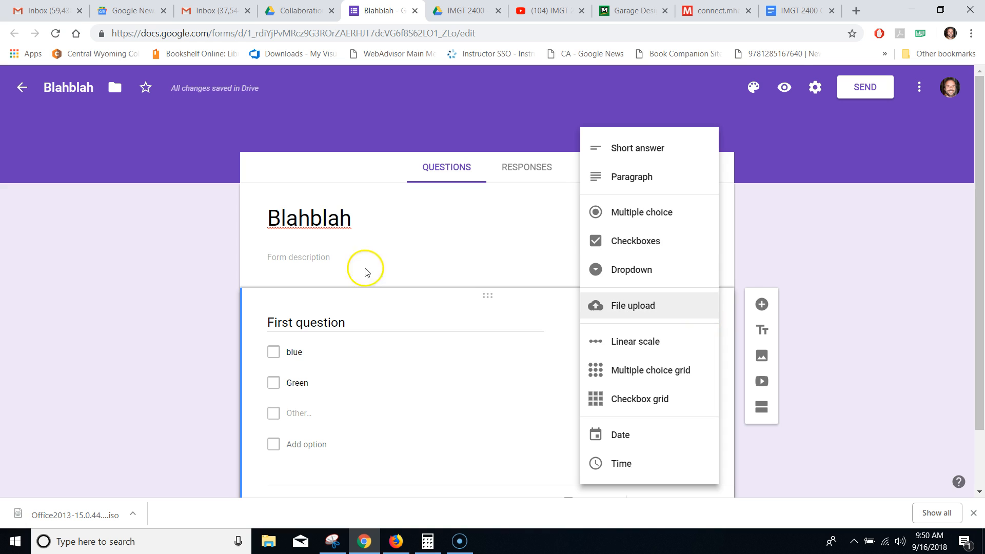
left_click(405, 248)
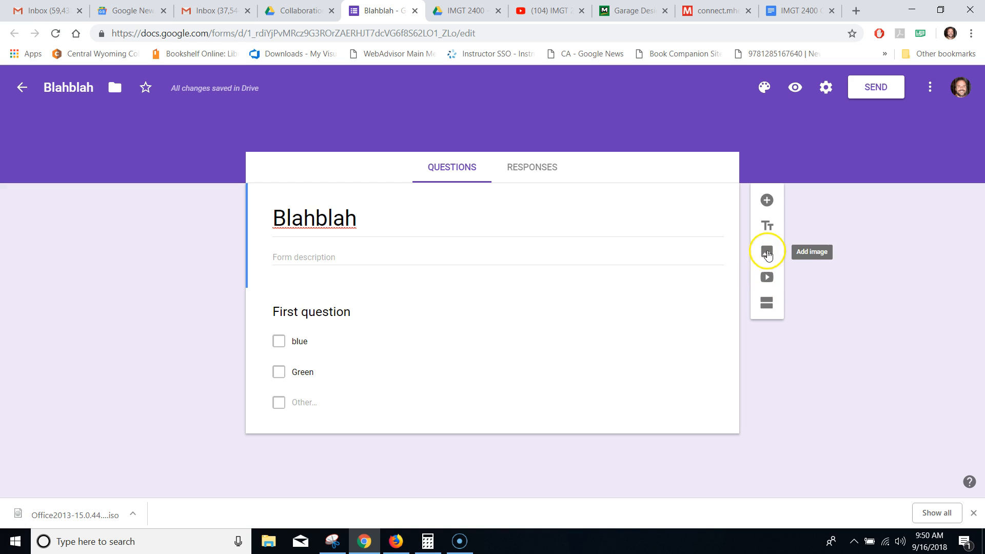
- Add a blank multiple-choice question and switch the theme to a deeper purple background, keeping Basic font
left_click(765, 202)
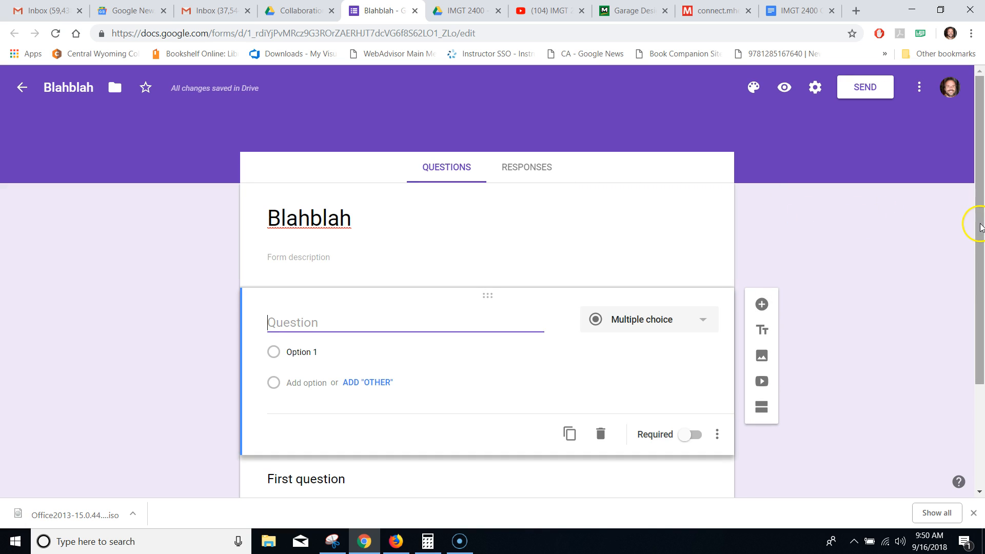
left_click(752, 90)
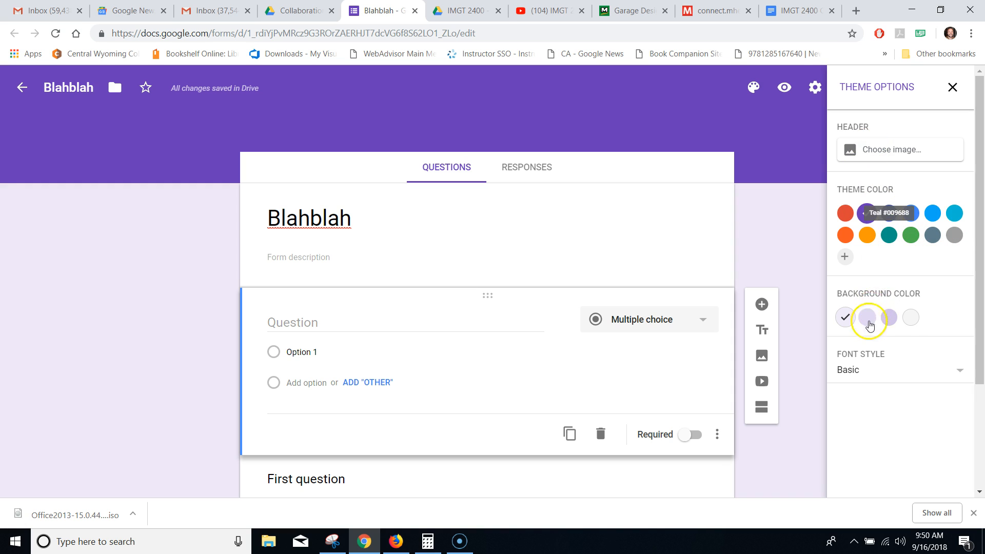
left_click(891, 318)
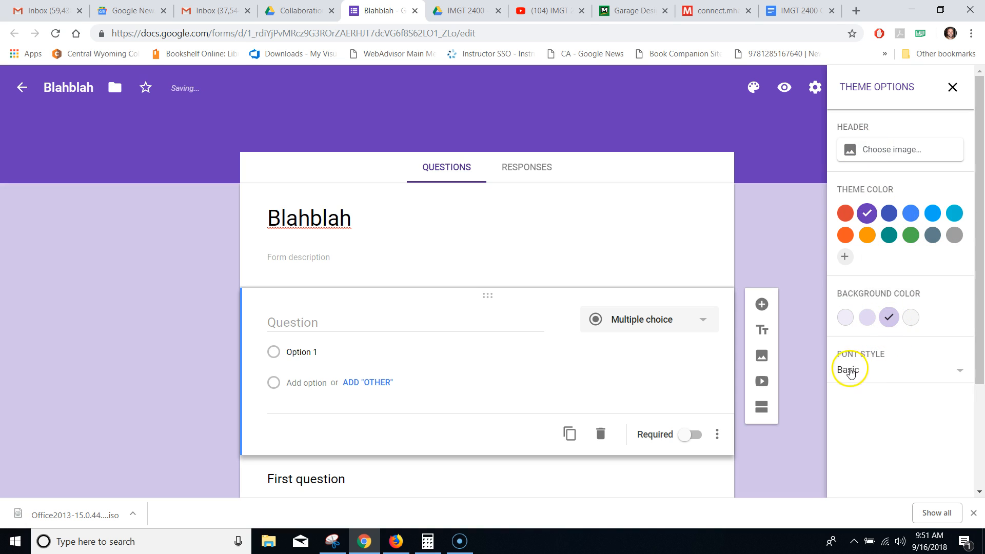
left_click(954, 373)
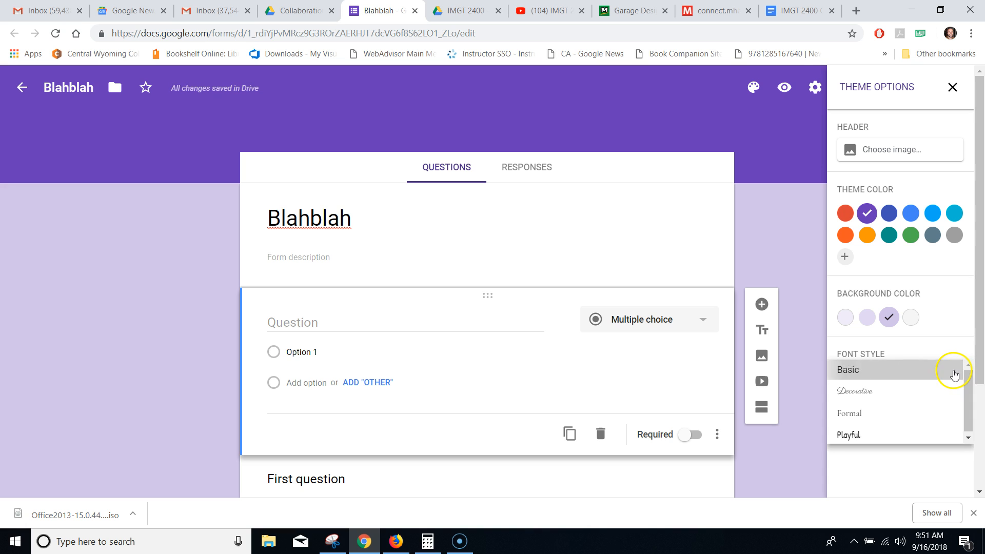
left_click(953, 370)
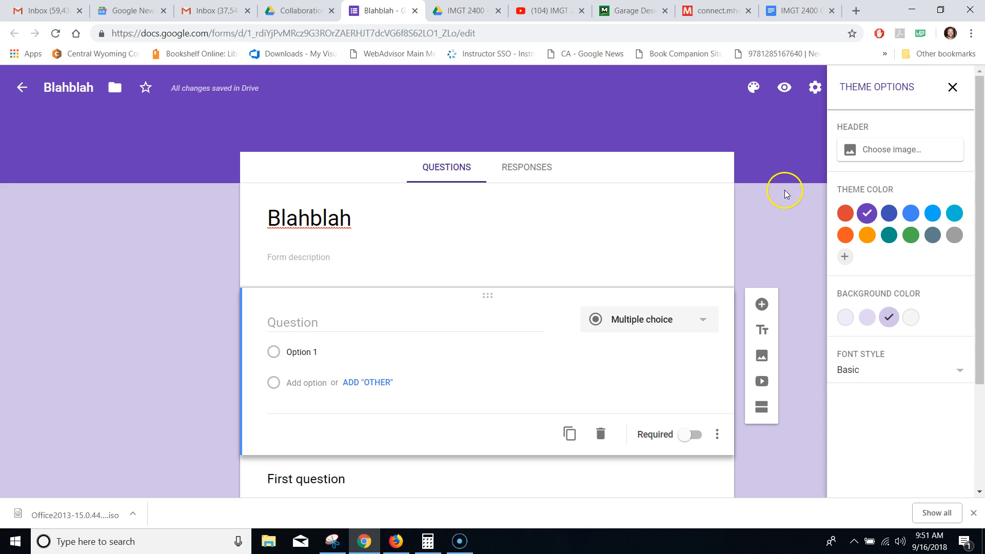
left_click(783, 89)
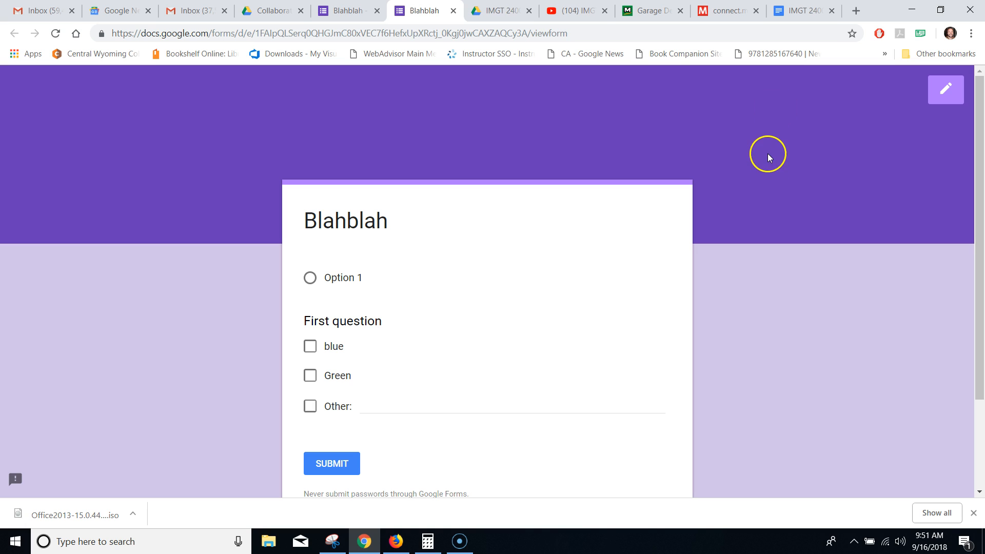
left_click(453, 11)
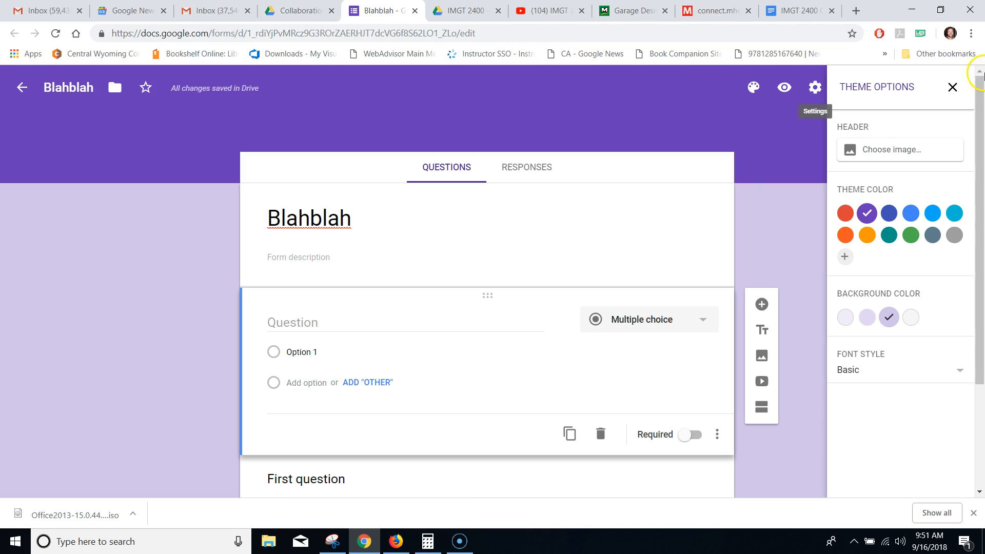
left_click(953, 88)
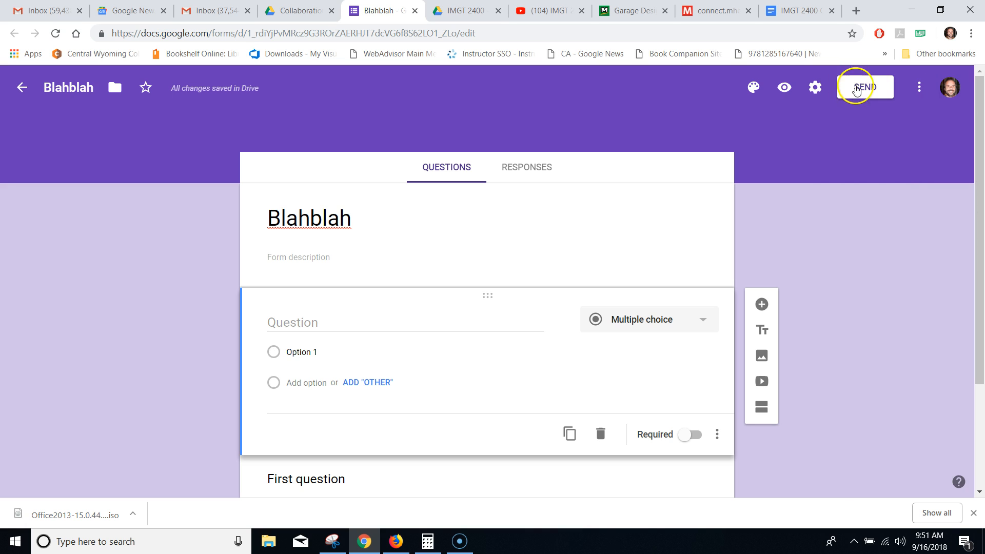
left_click(815, 88)
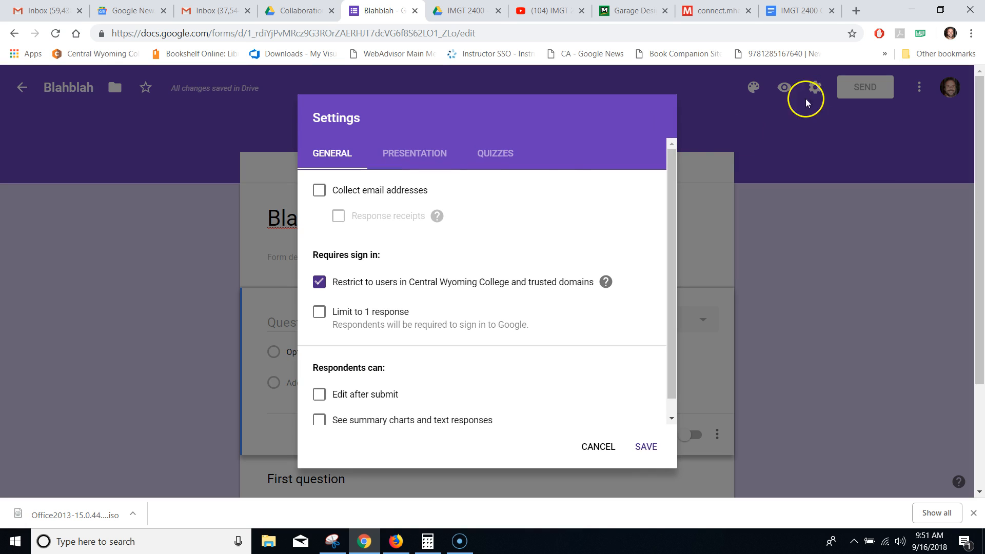
left_click(320, 192)
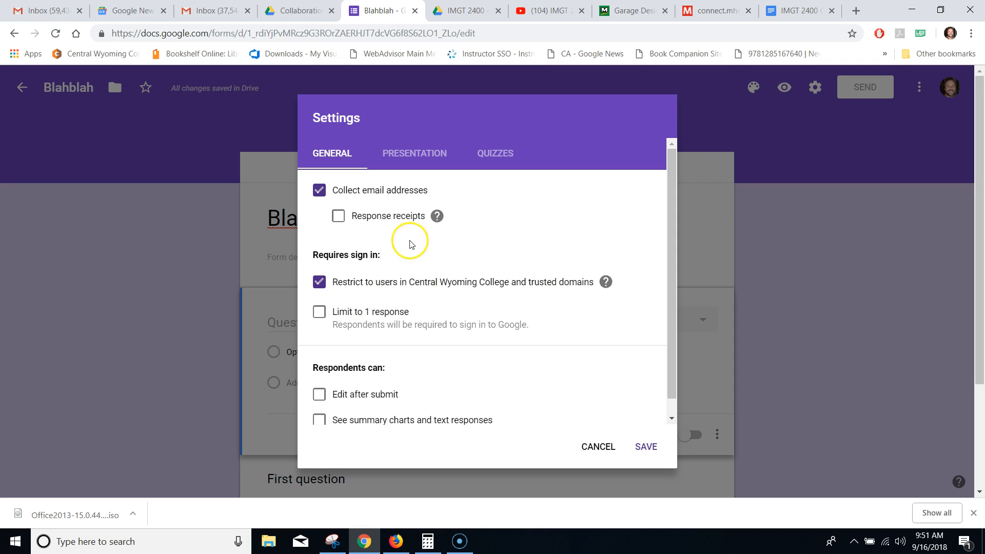
left_click(401, 156)
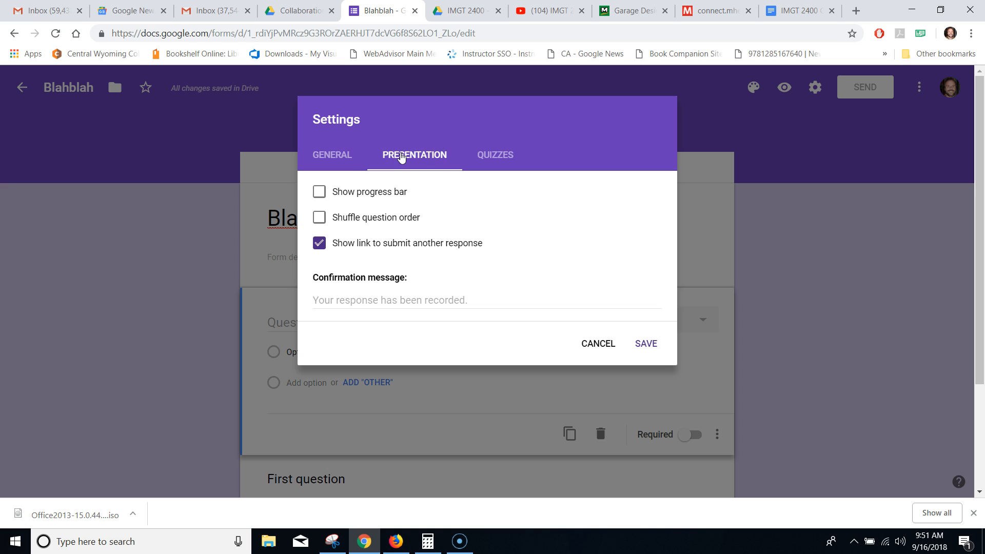
left_click(512, 160)
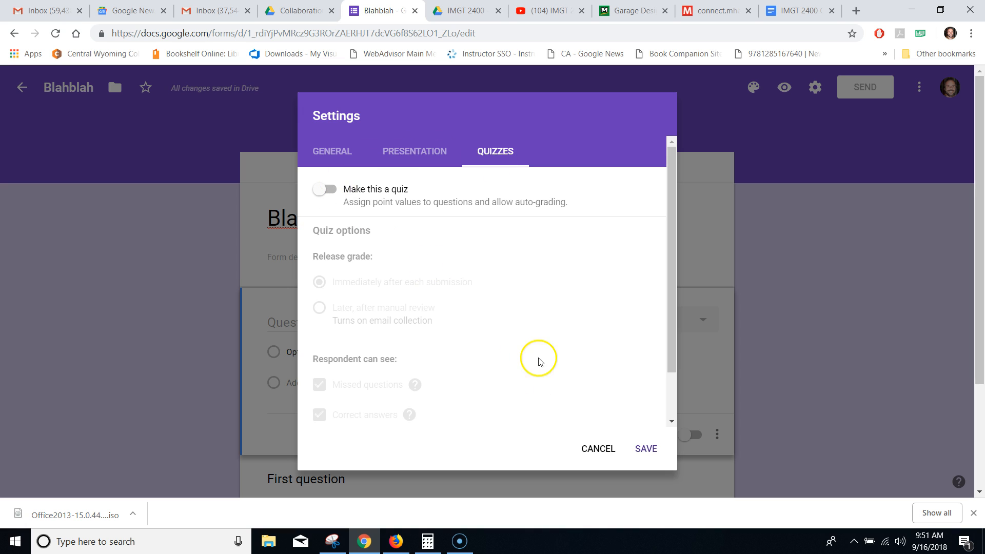
left_click(598, 449)
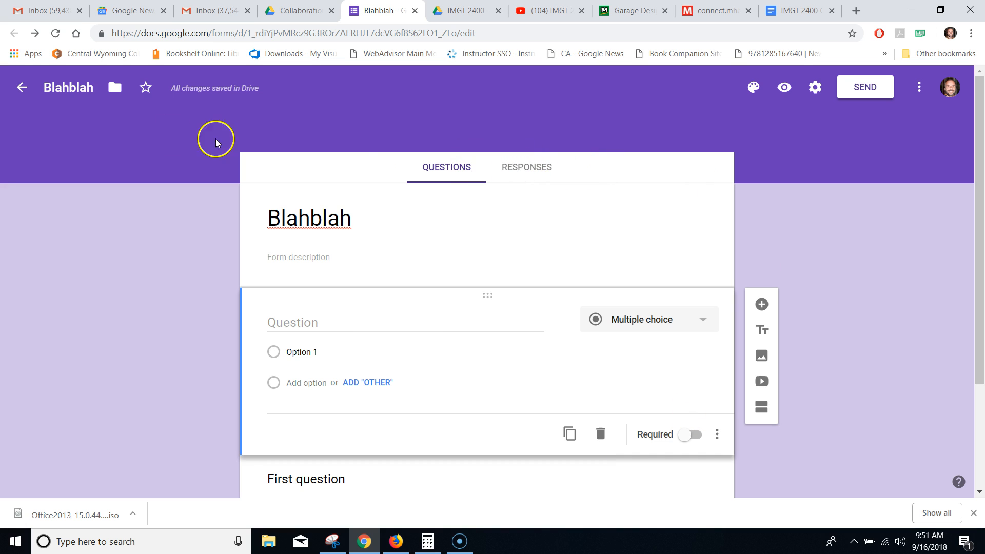
- Create a linked response spreadsheet named 'blither blither' from the Responses tab
left_click(516, 171)
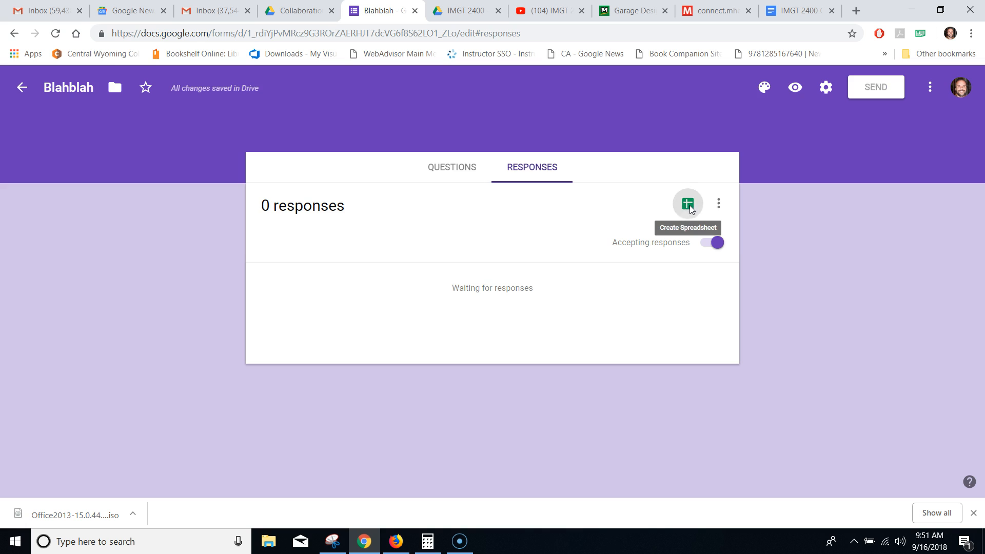
left_click(688, 204)
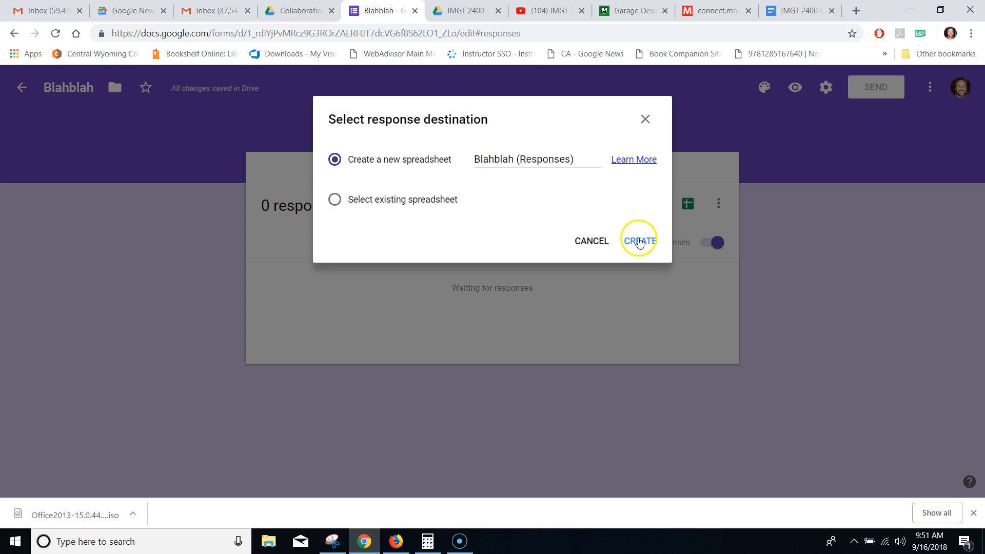
left_click(545, 159)
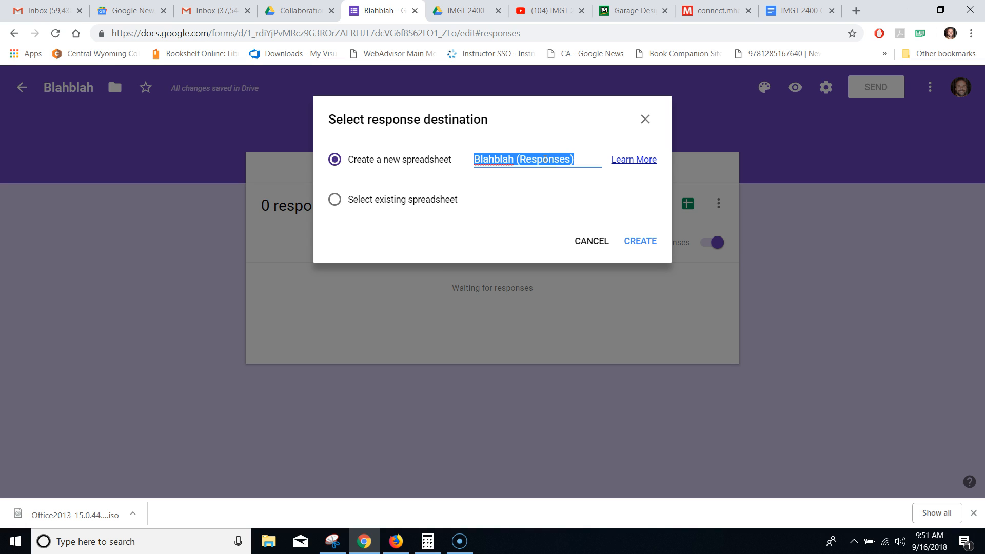
type("blither blither")
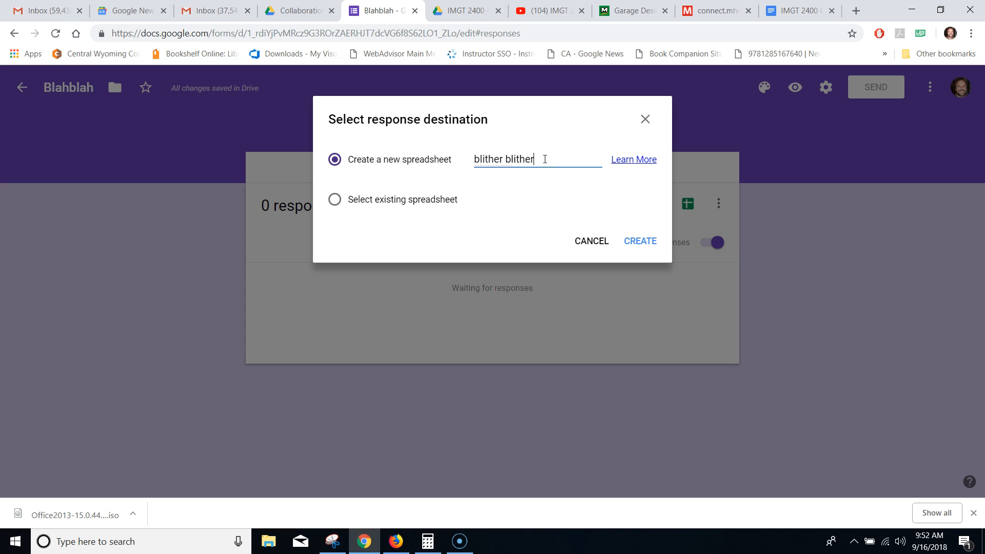
left_click(649, 242)
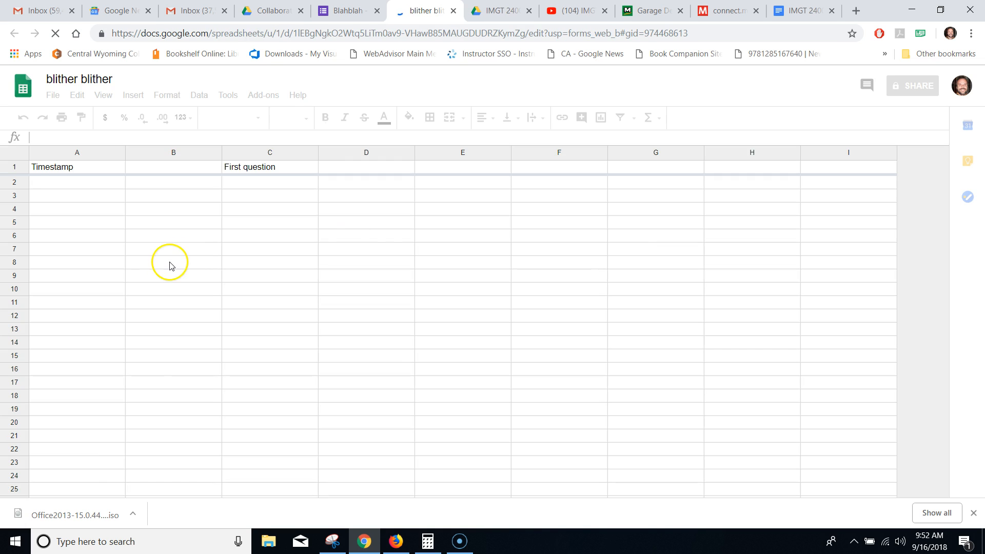
- Preview Blahblah and submit a test response with blue checked for First question
left_click(342, 10)
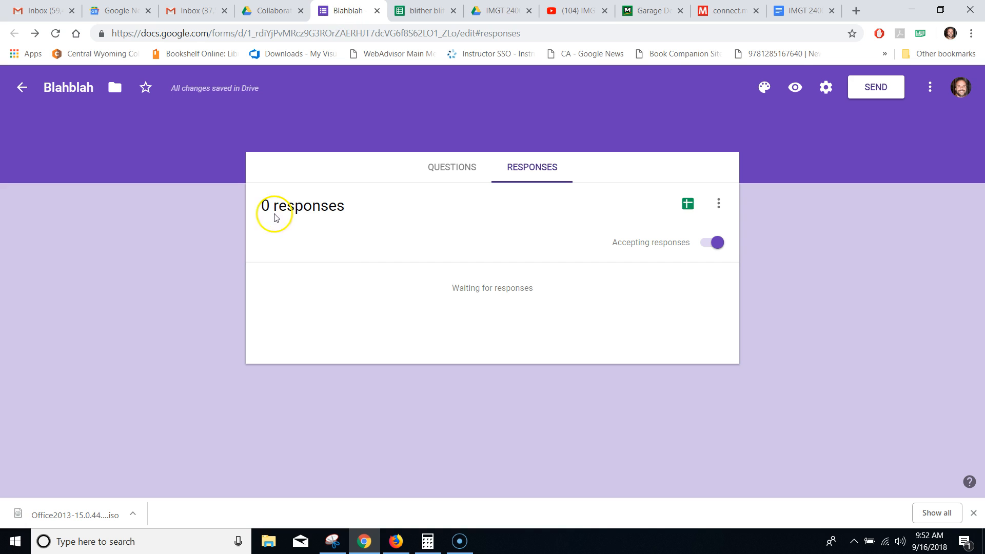
left_click(460, 171)
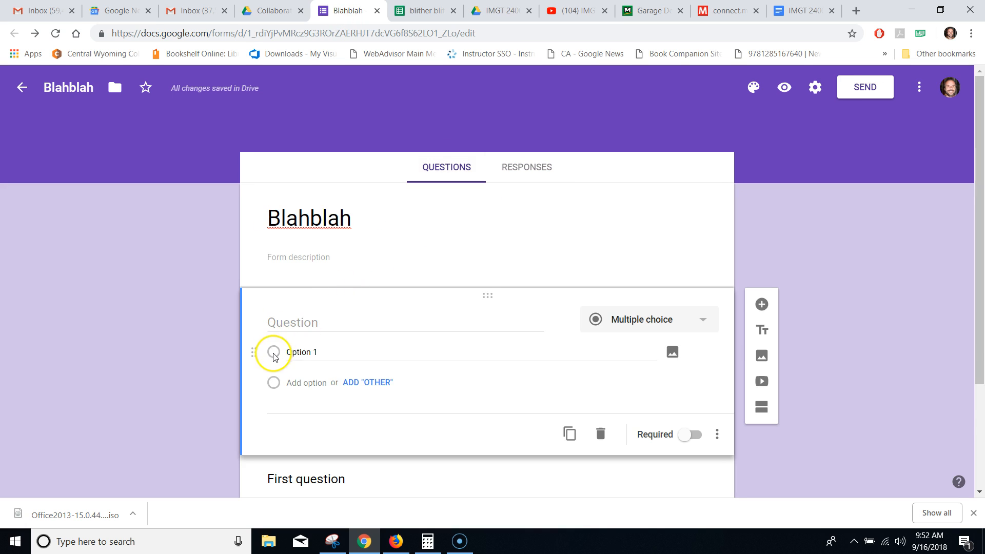
left_click(783, 88)
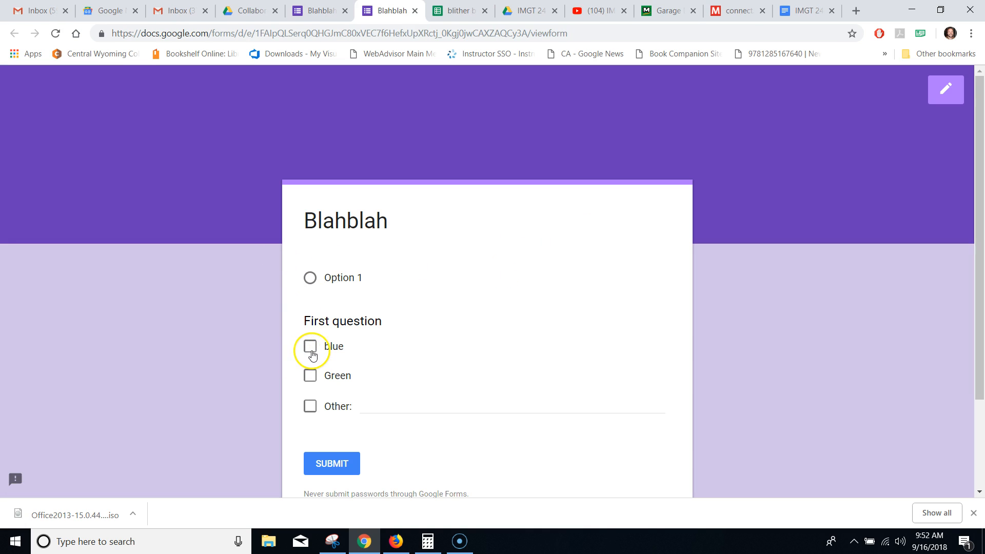
left_click(310, 348)
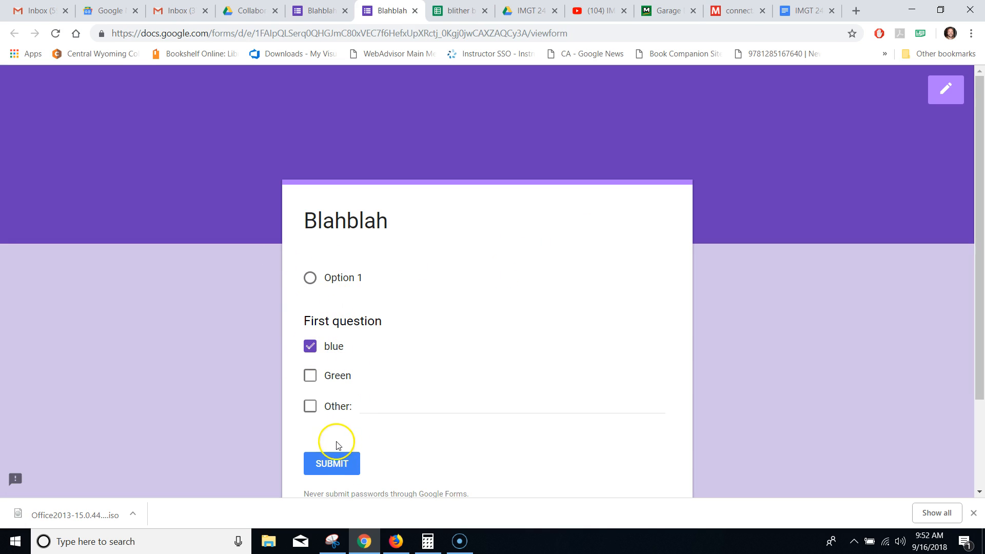
left_click(337, 463)
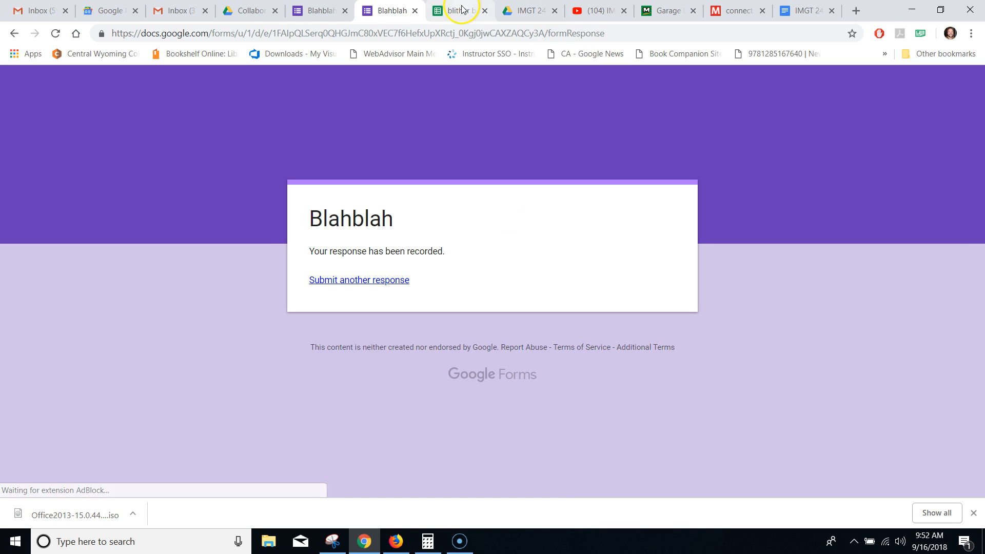
left_click(447, 13)
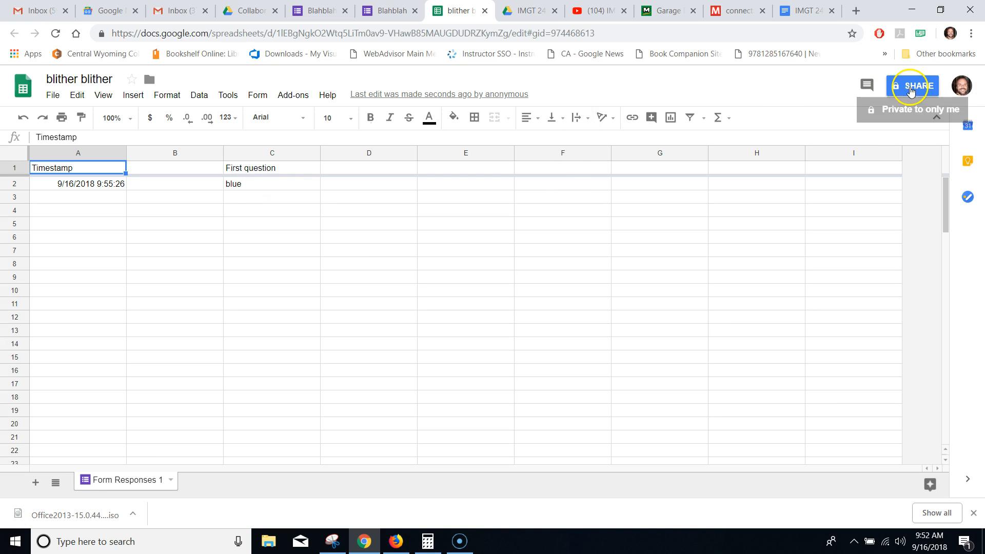
- Italicize the Timestamp header in A1 and return to the Drive Collaboration Project folder
left_click(383, 119)
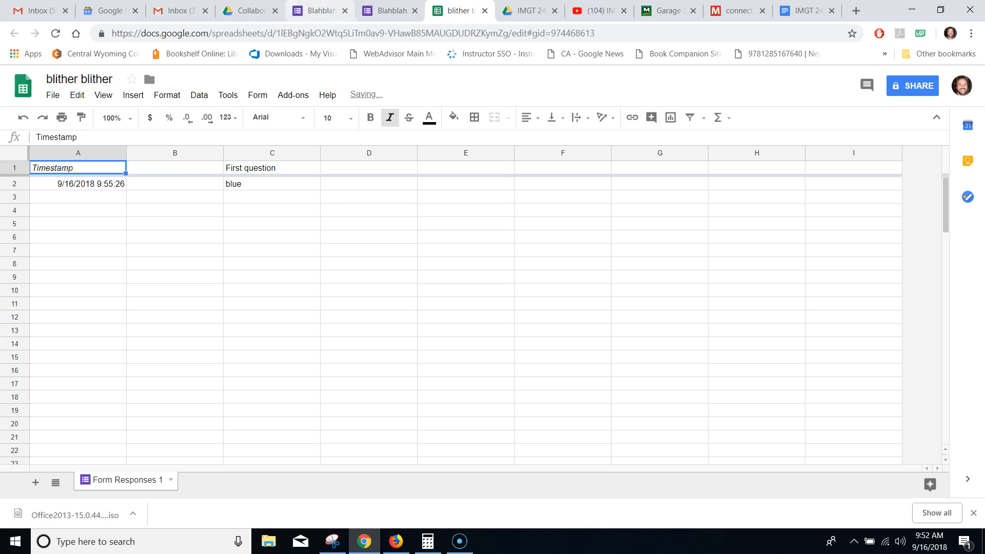
left_click(239, 11)
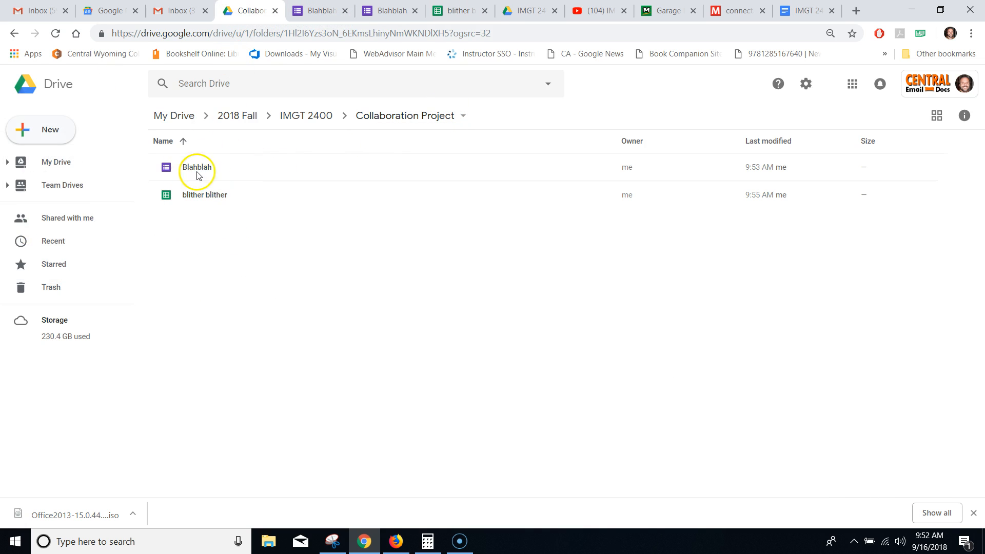
- Open advanced sharing for blither blither and add the collaborator's Gmail address as an invitee
left_click(249, 169)
left_click(248, 200)
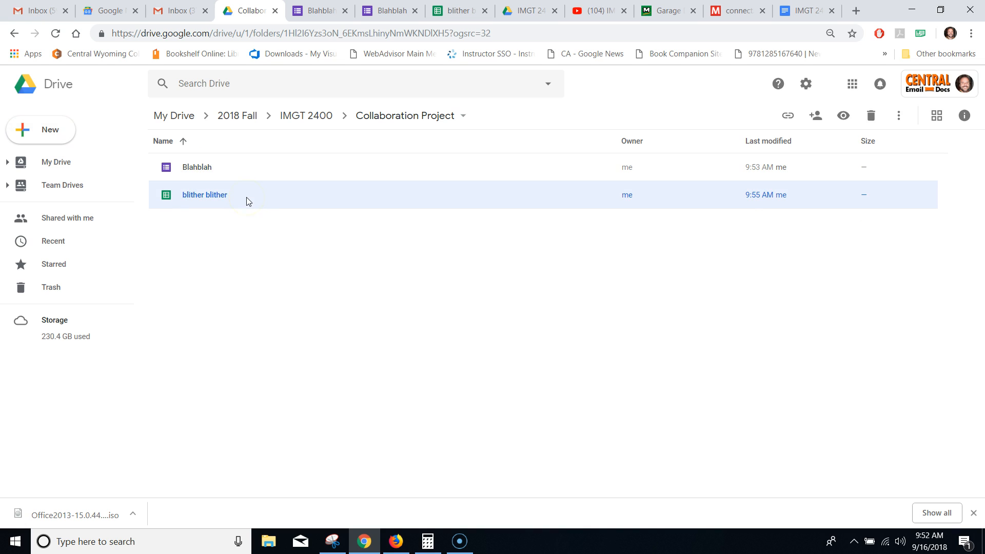
left_click(467, 10)
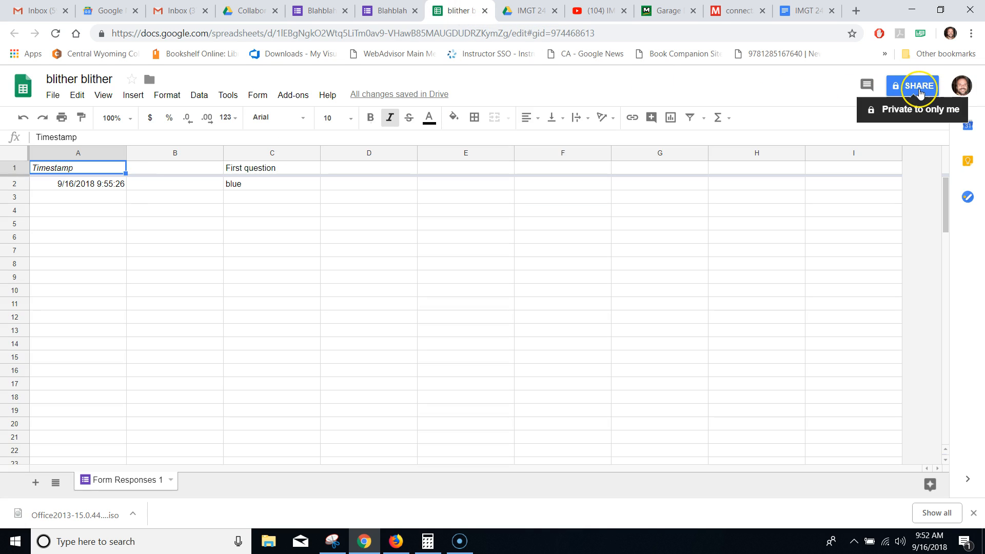
left_click(245, 11)
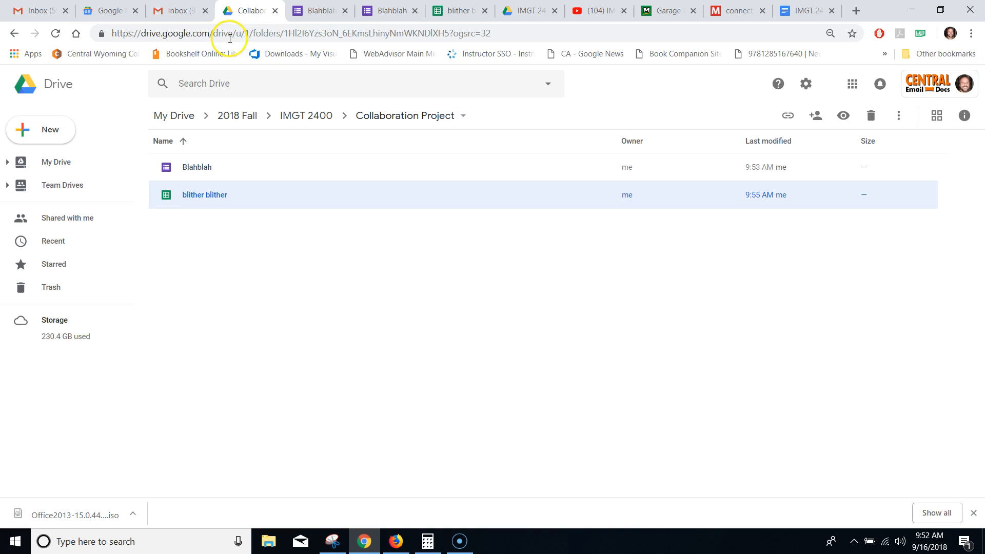
right_click(194, 206)
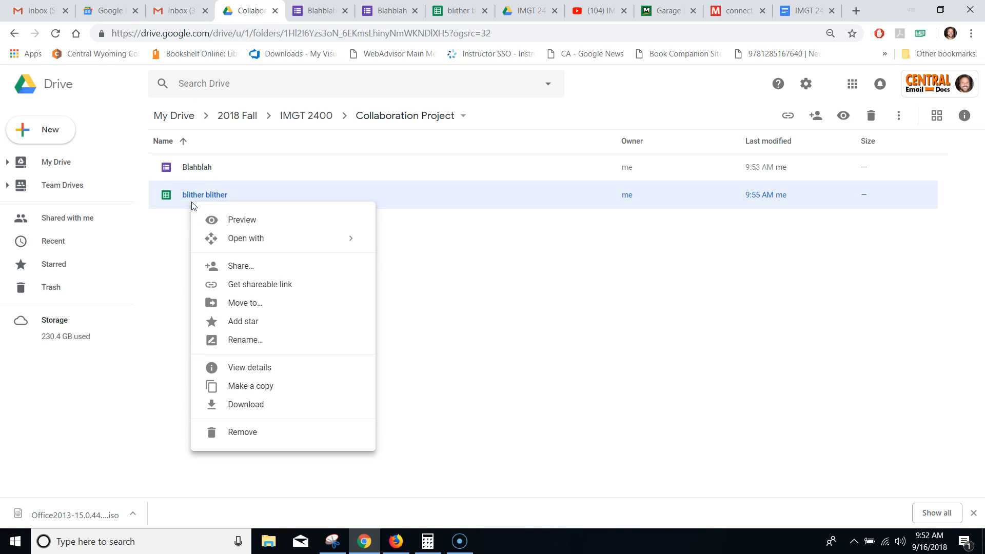
left_click(247, 269)
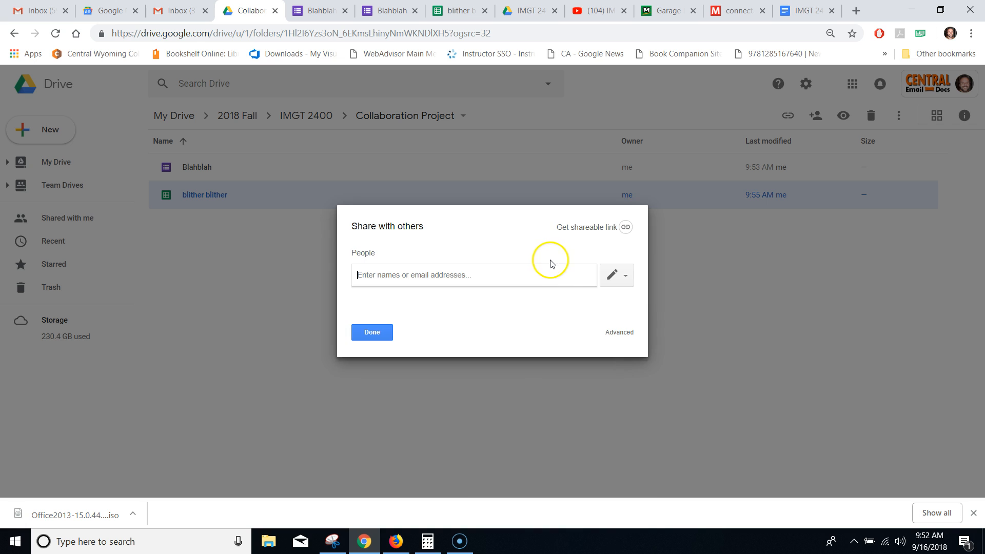
left_click(626, 334)
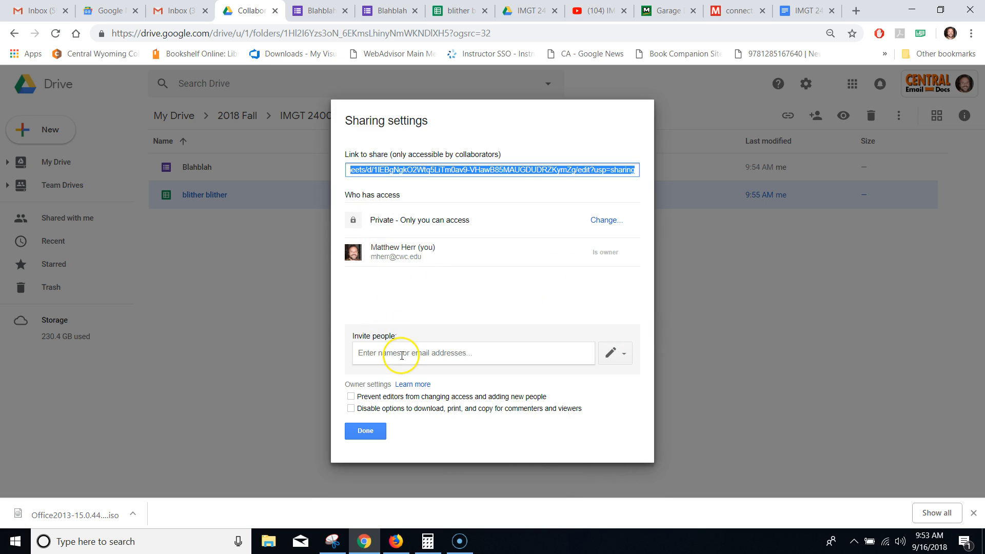
left_click(402, 354)
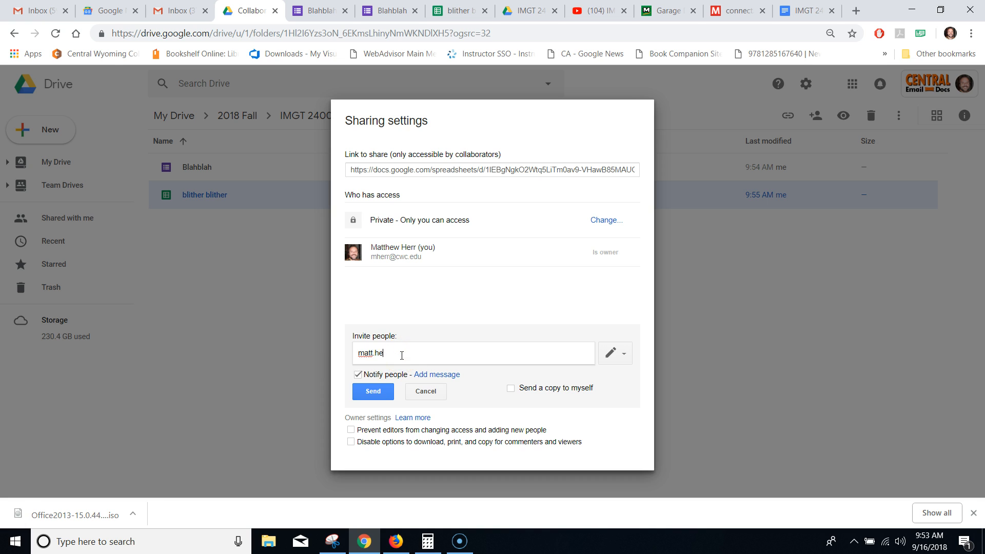
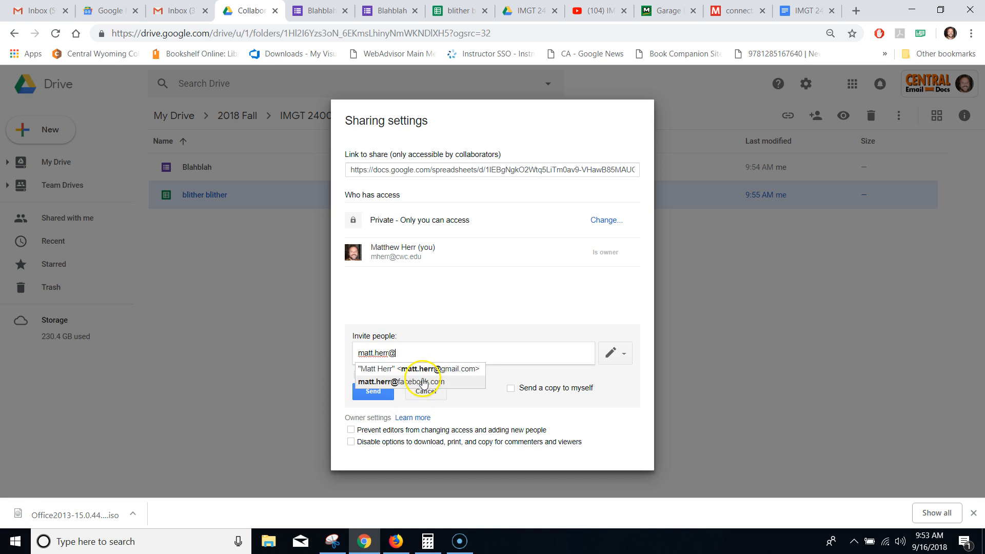
left_click(437, 370)
- Grant edit access with a short note and a copy to yourself, then send the invitation
left_click(625, 355)
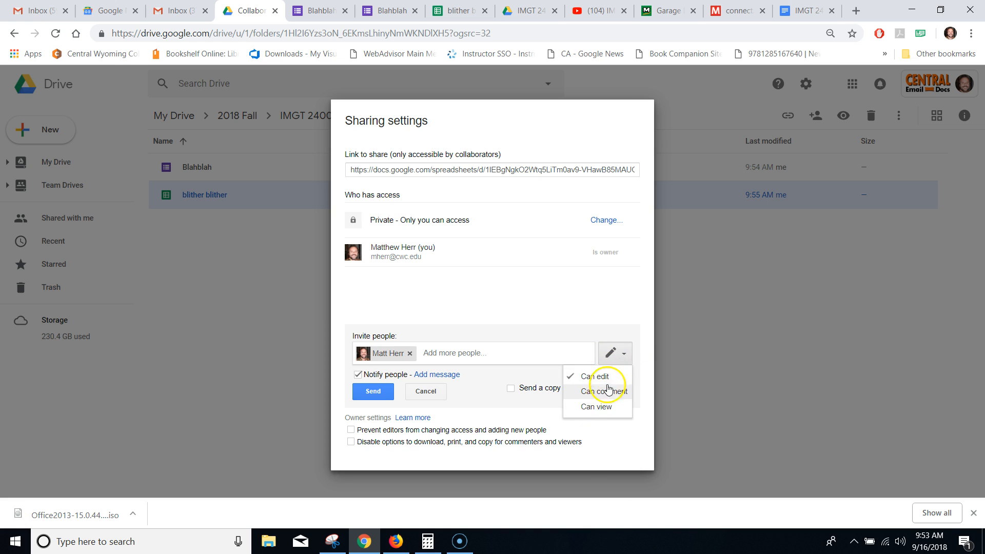
left_click(581, 308)
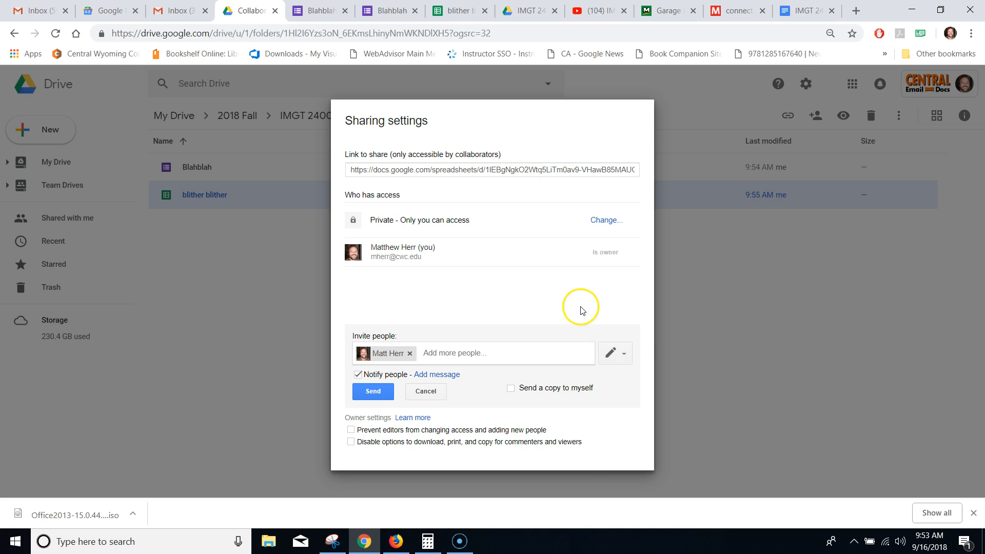
left_click(429, 376)
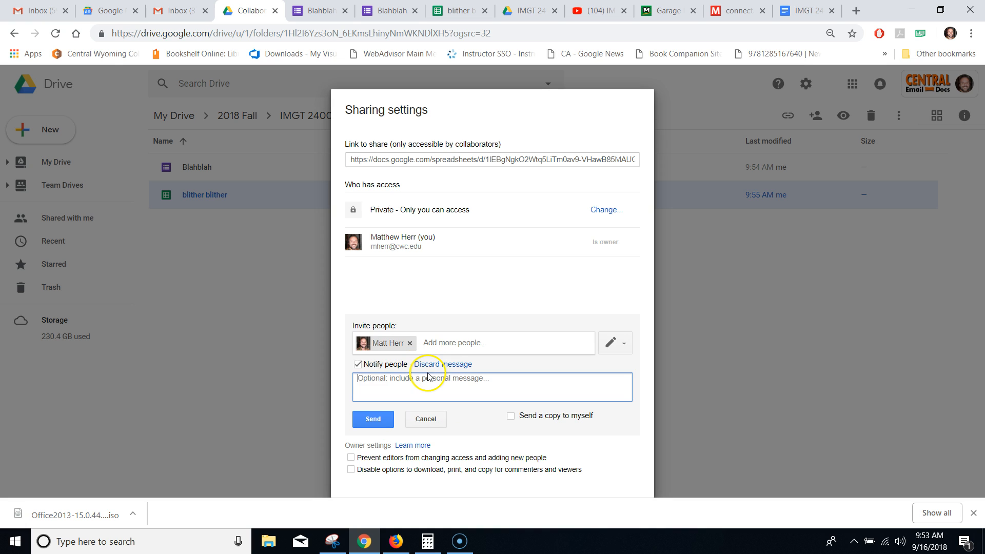
type("just thought you'd like to s")
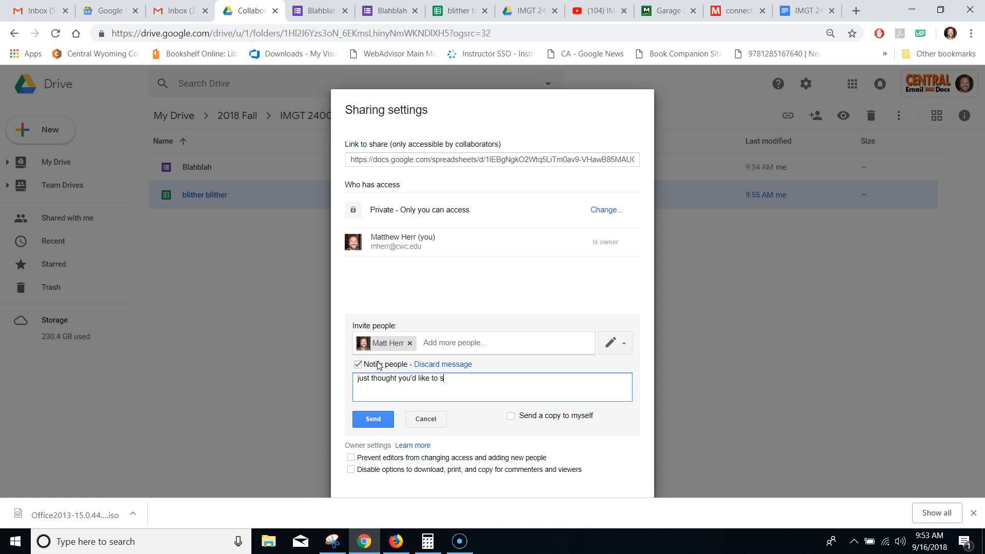
left_click(510, 415)
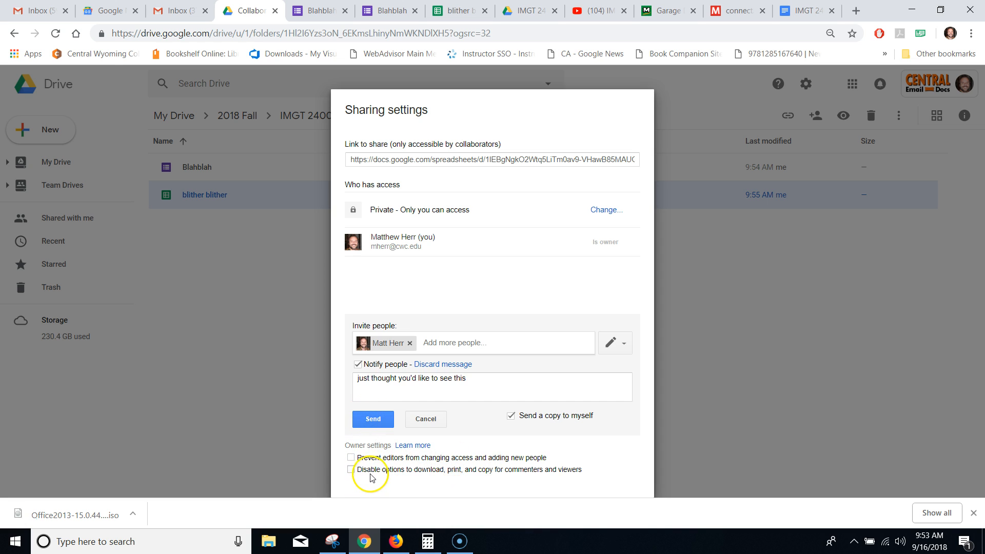
left_click(373, 420)
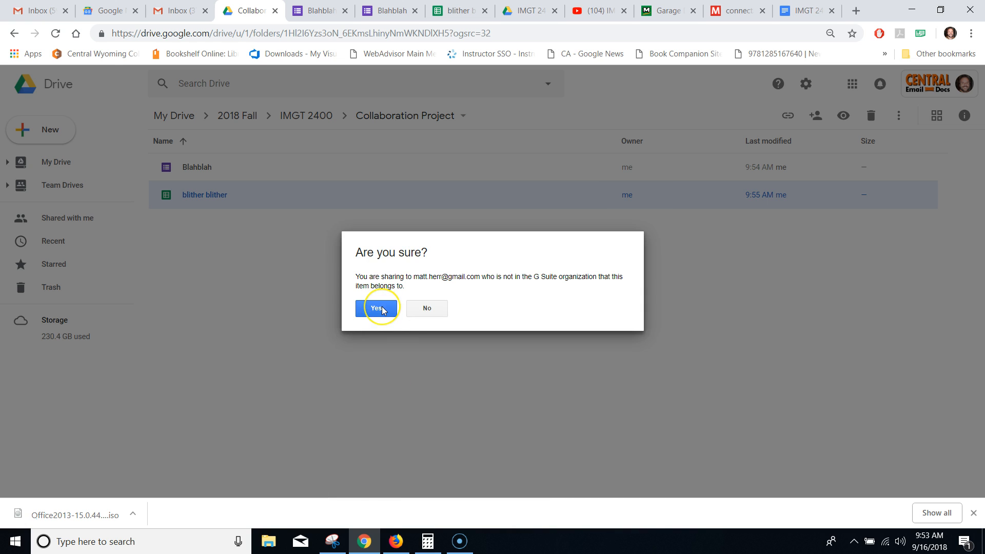
left_click(383, 309)
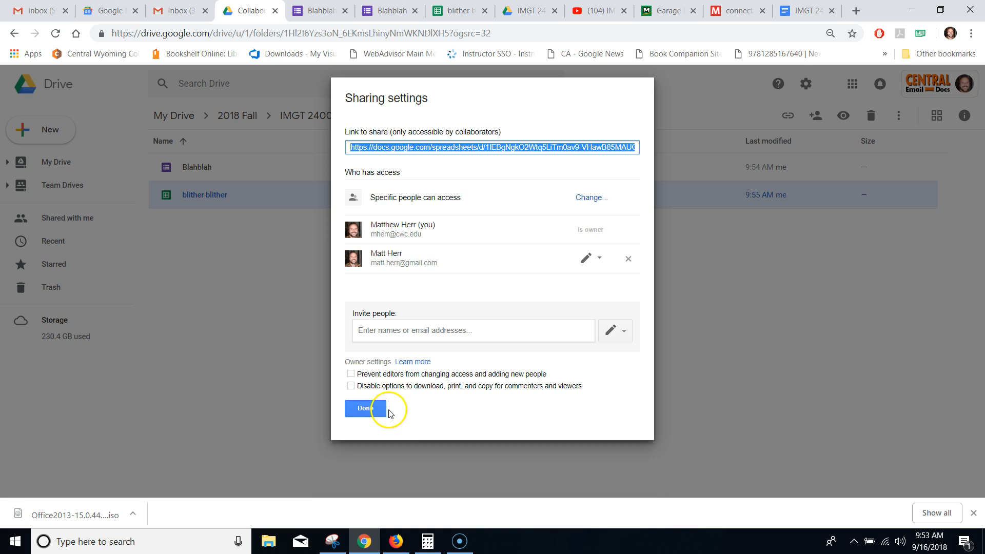
left_click(355, 410)
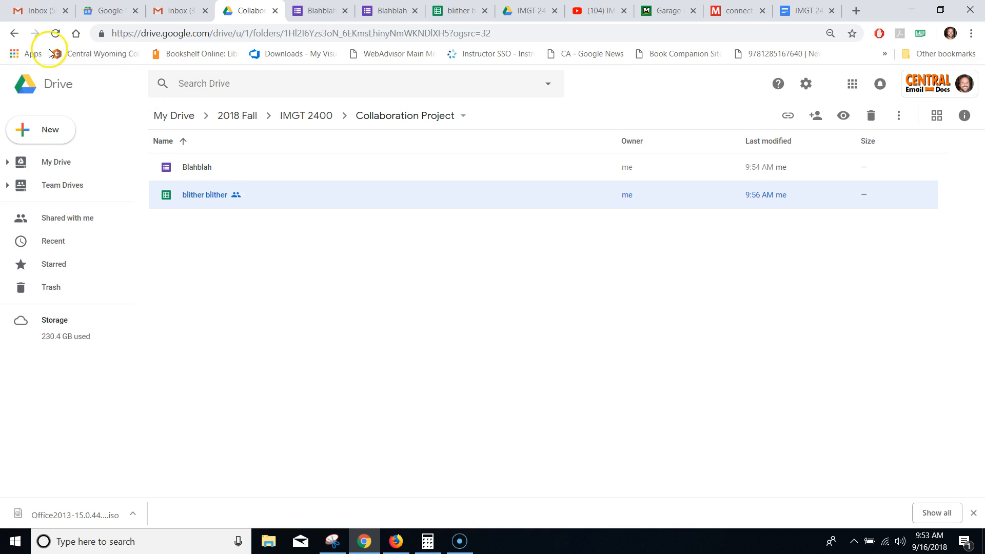
- In the collaborator's Gmail inbox, open the 'blither blither - Invitation to edit' email and the shared spreadsheet
left_click(37, 11)
left_click(173, 6)
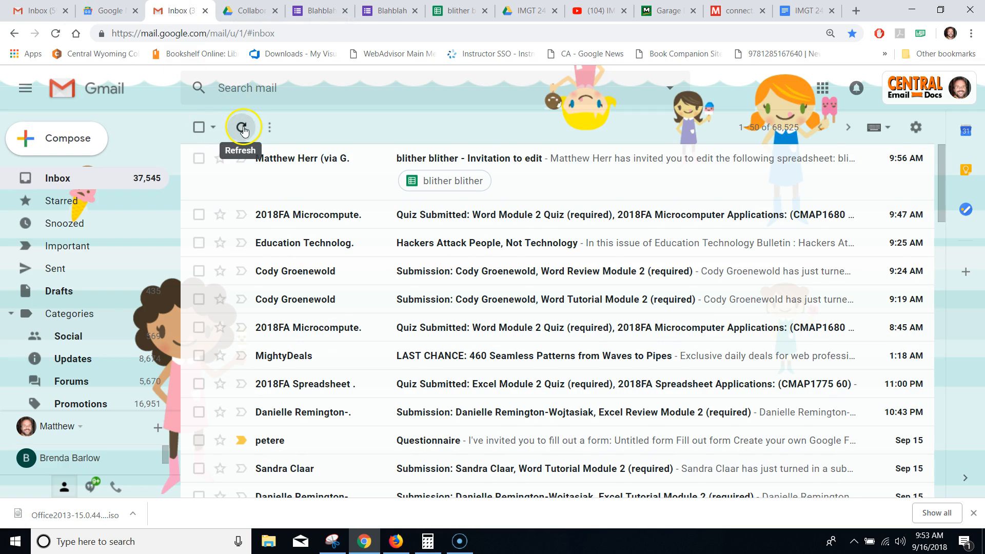
left_click(515, 161)
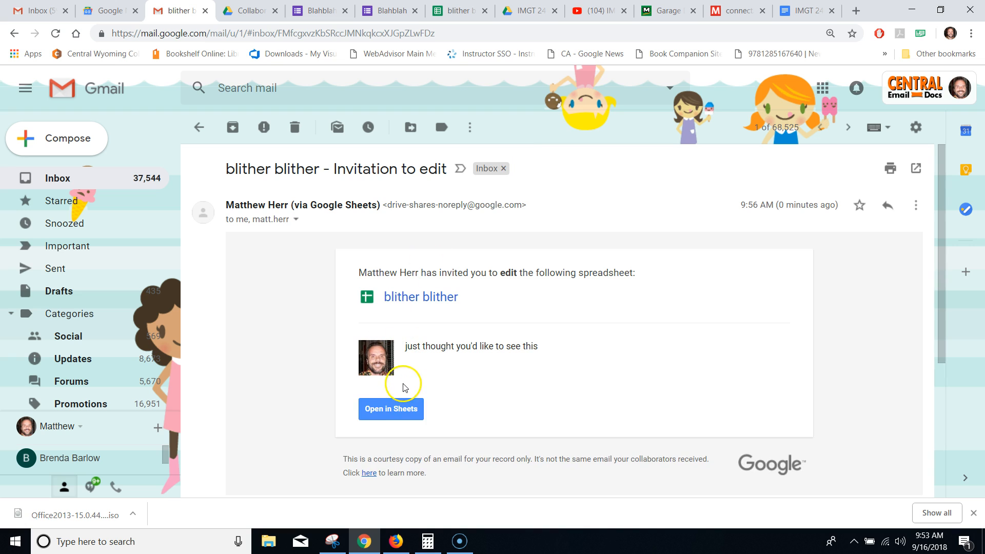
left_click(391, 409)
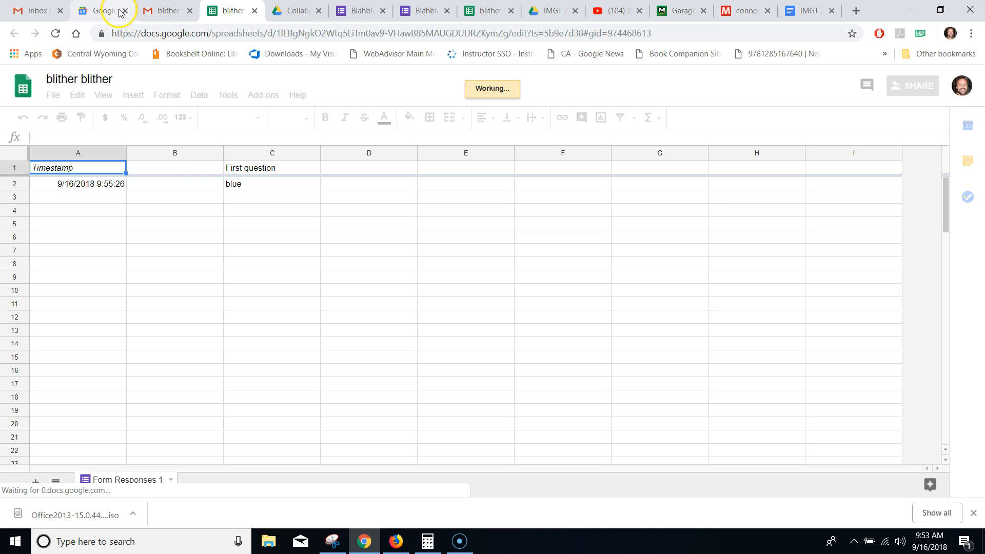
- Select the Blahblah form in the Collaboration Project Drive folder and return to its editor
left_click(285, 8)
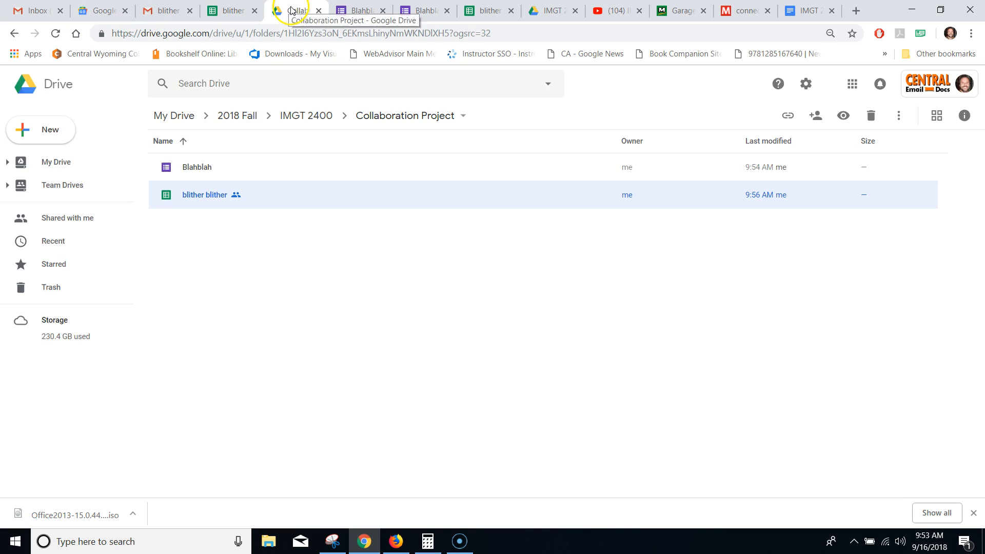
left_click(187, 170)
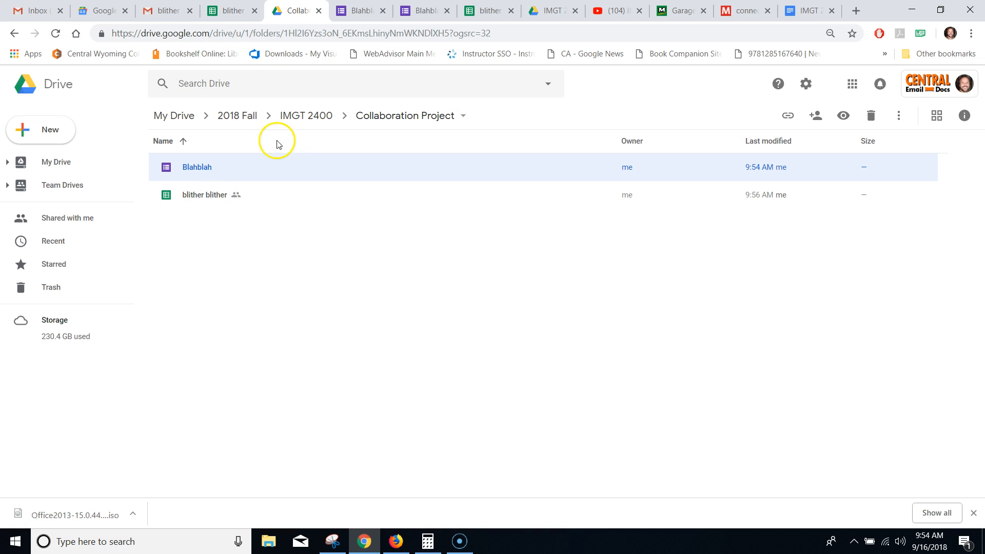
left_click(363, 11)
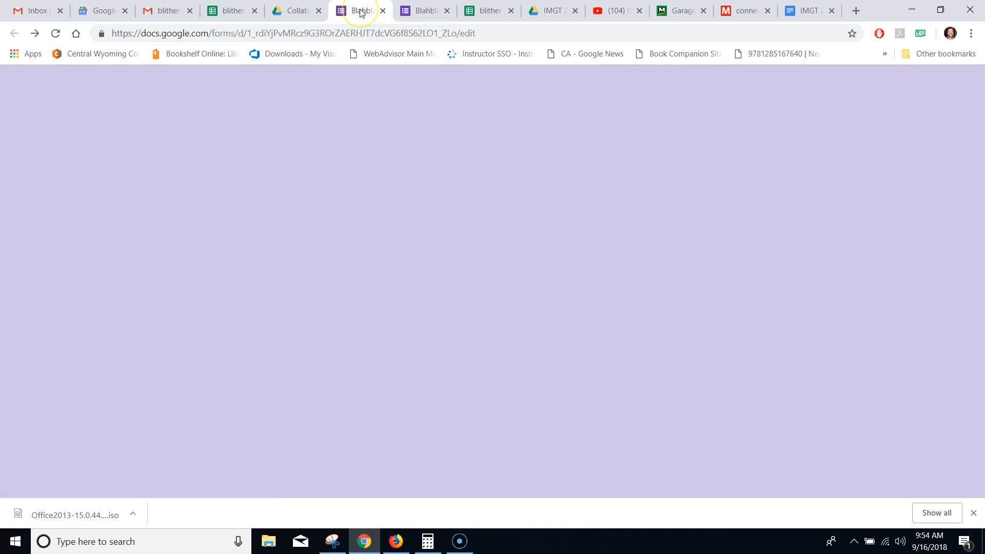
- Review the Blahblah form's collaborators from the Send options, then close the sharing settings
left_click(875, 85)
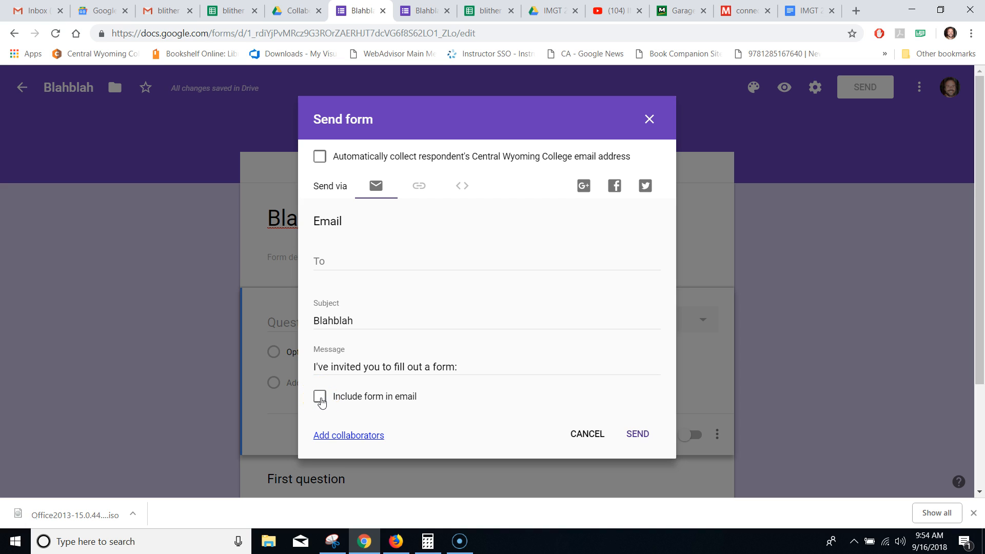
left_click(348, 435)
left_click(343, 472)
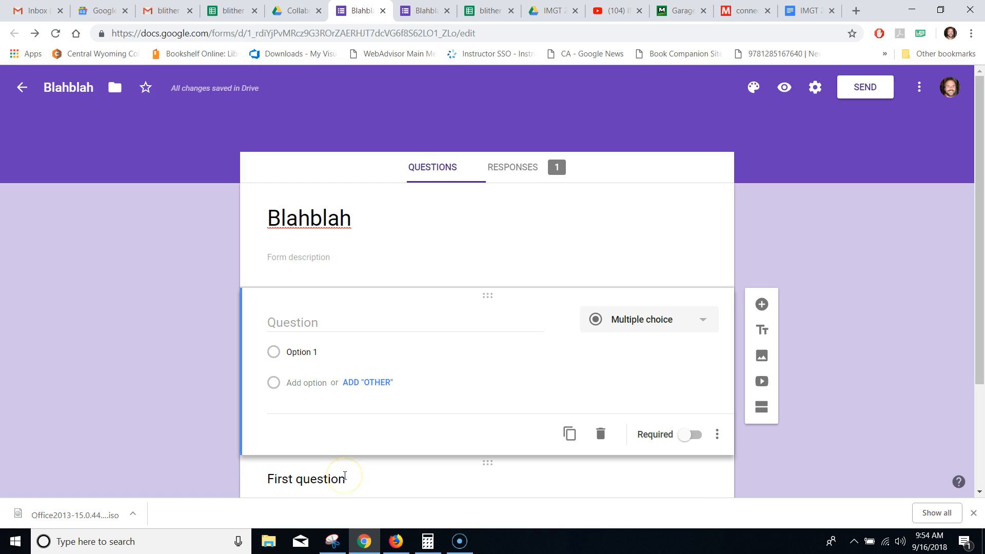